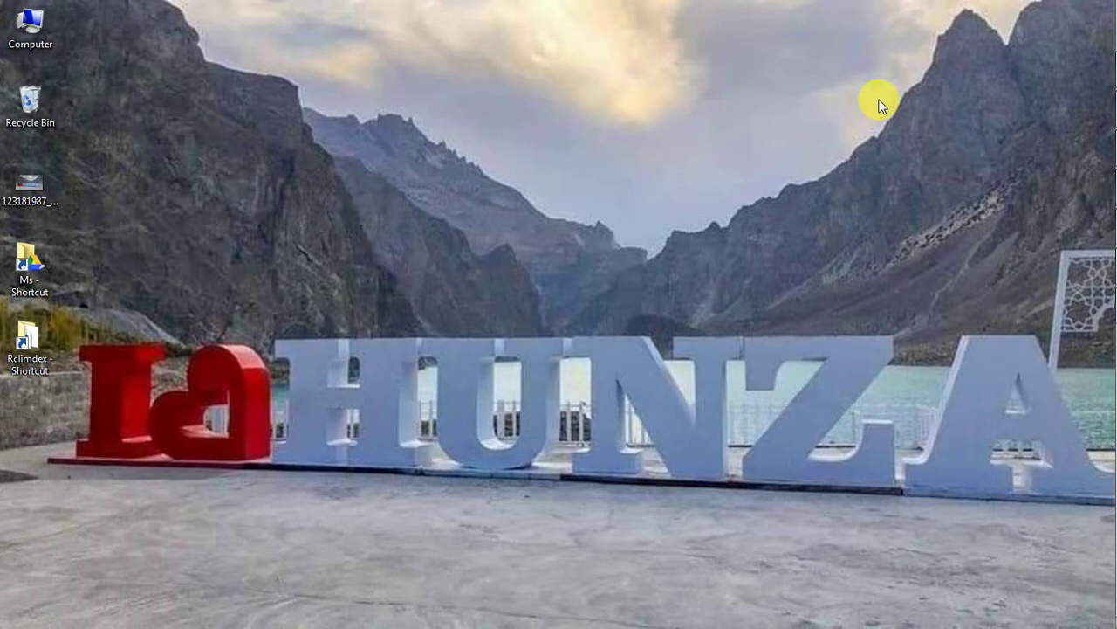
# - Add B1.TIF from the Downloads > Compressed > landsat > LE07 scene folder to the map
pyautogui.moveTo(1115, 305)
pyautogui.click(1091, 305)
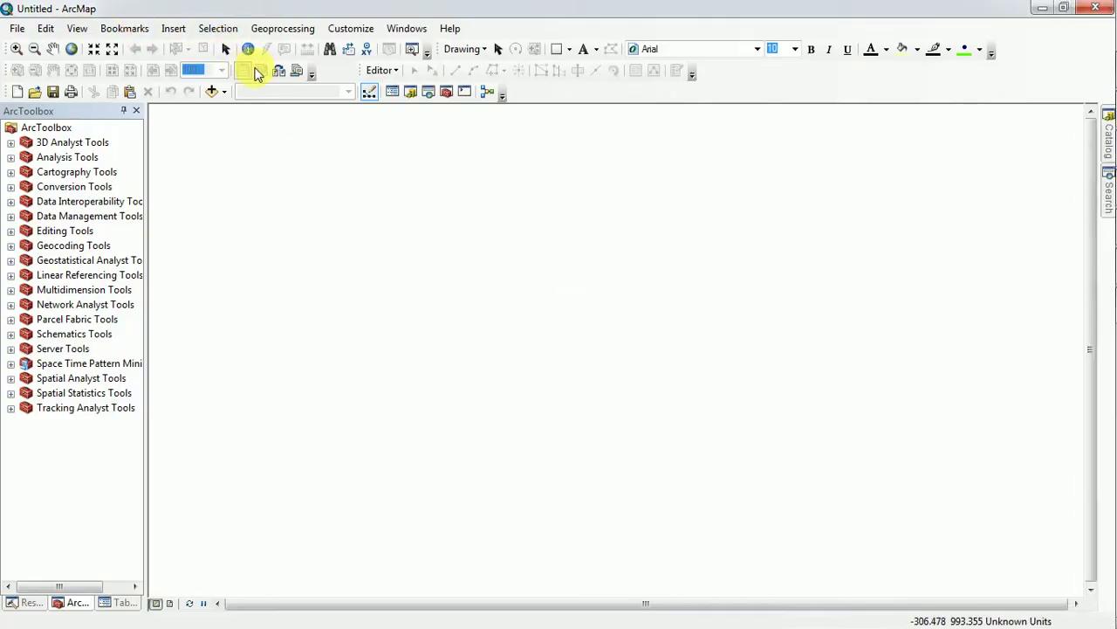
pyautogui.click(213, 92)
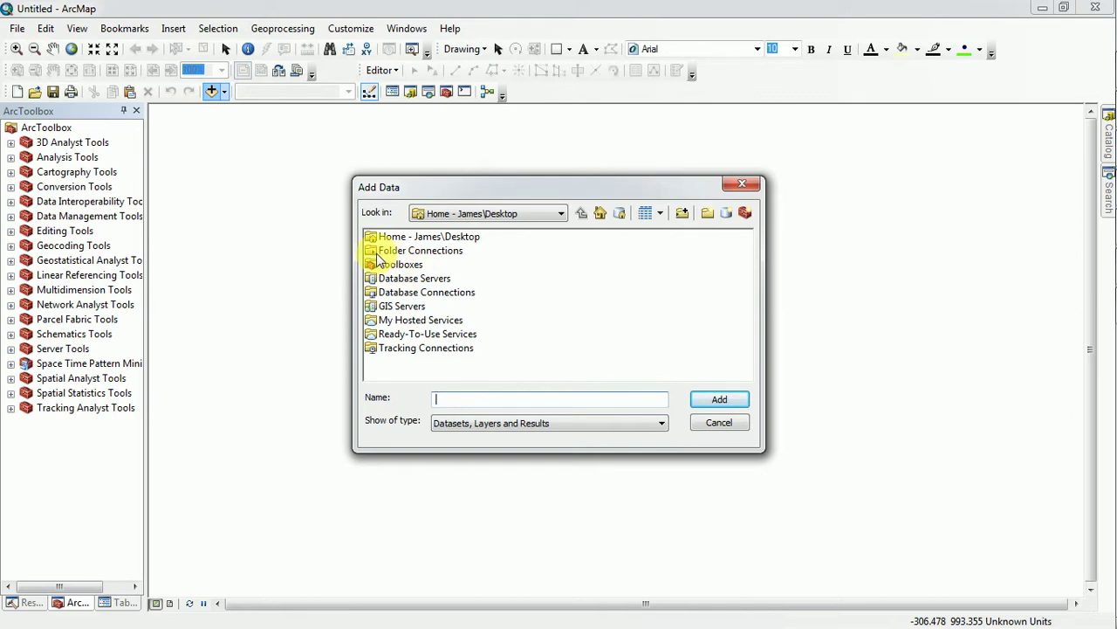
pyautogui.click(502, 215)
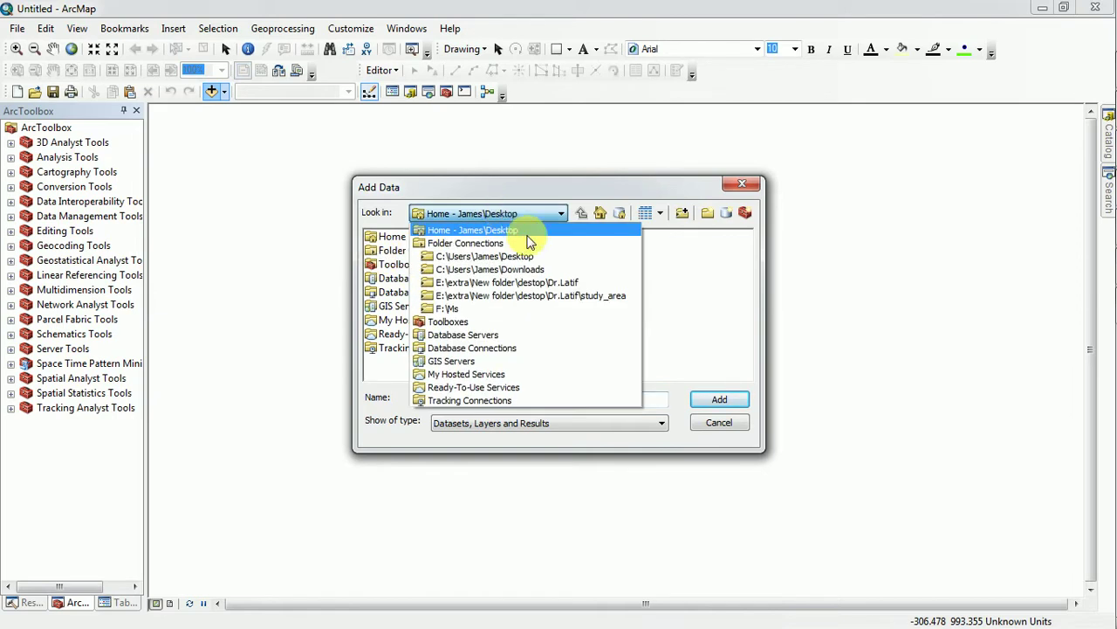
pyautogui.click(511, 269)
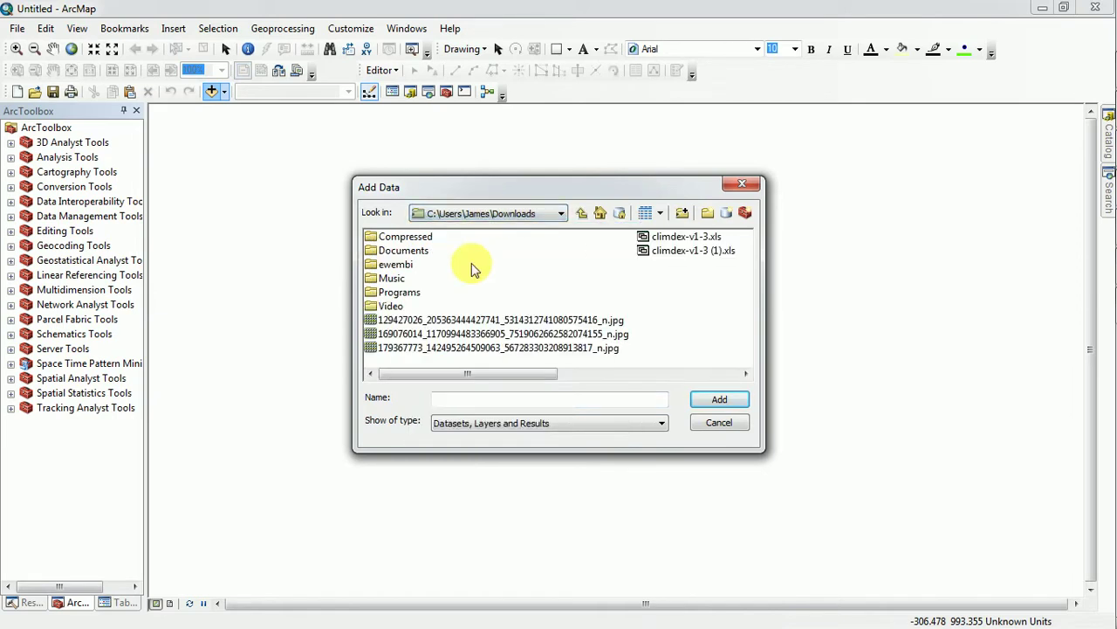
pyautogui.doubleClick(417, 237)
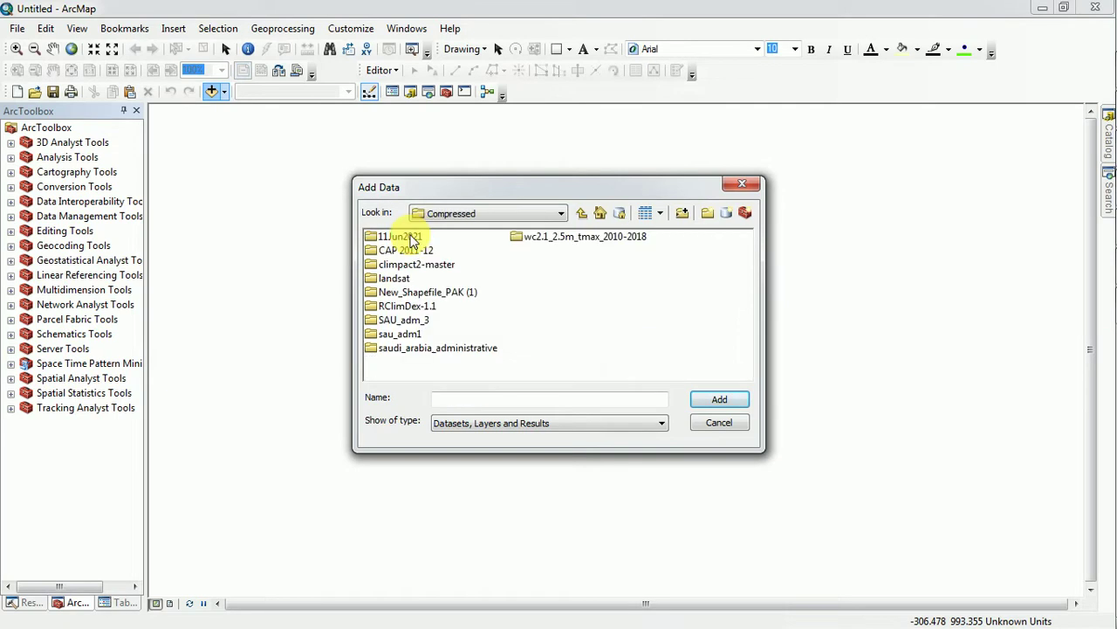
pyautogui.doubleClick(394, 278)
pyautogui.doubleClick(422, 242)
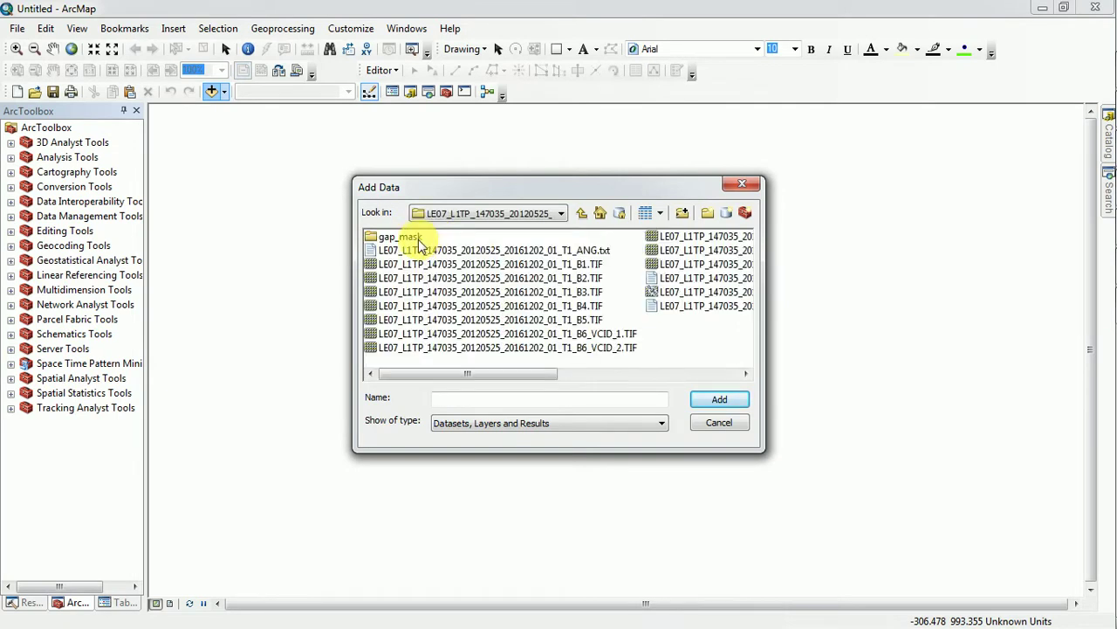
pyautogui.doubleClick(404, 237)
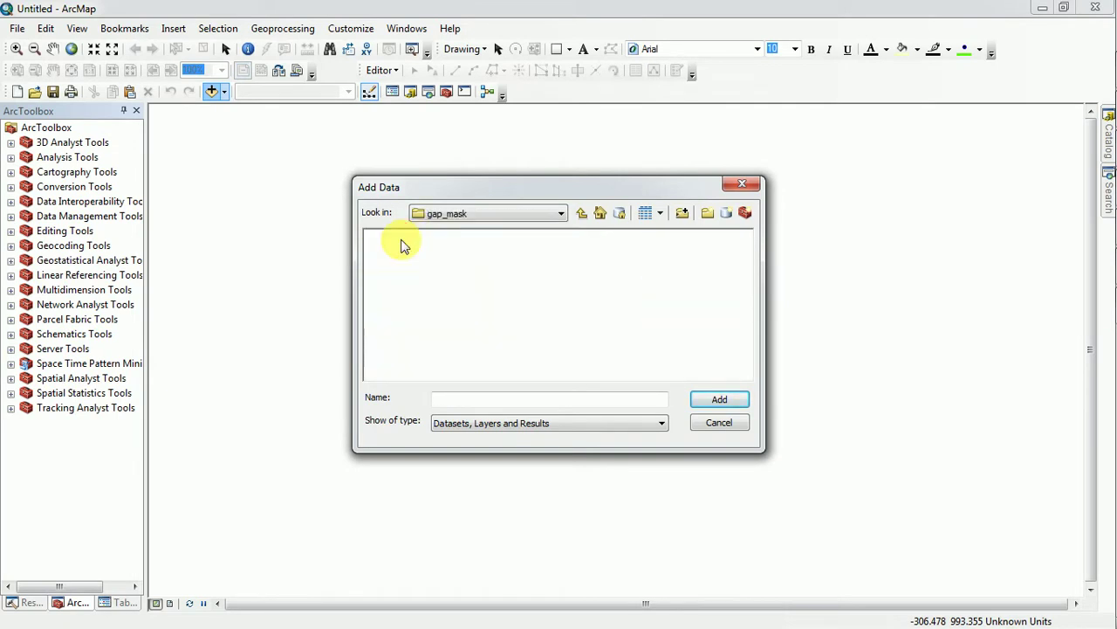
pyautogui.click(581, 215)
pyautogui.doubleClick(461, 266)
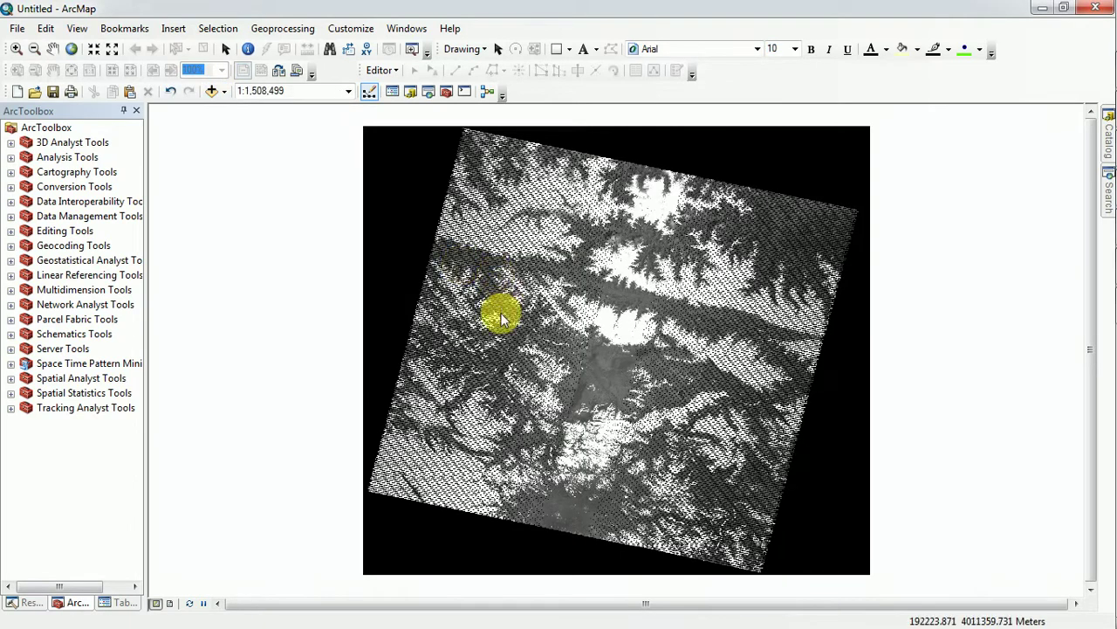
pyautogui.scroll(-1, 520, 287)
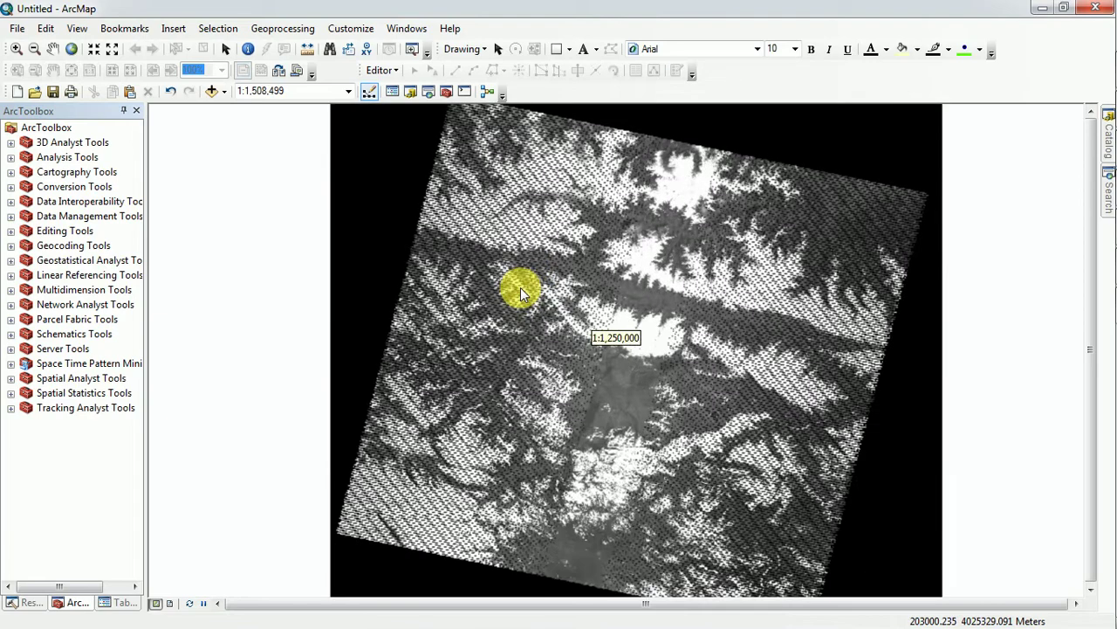
pyautogui.scroll(-1, 521, 288)
pyautogui.scroll(-2, 466, 262)
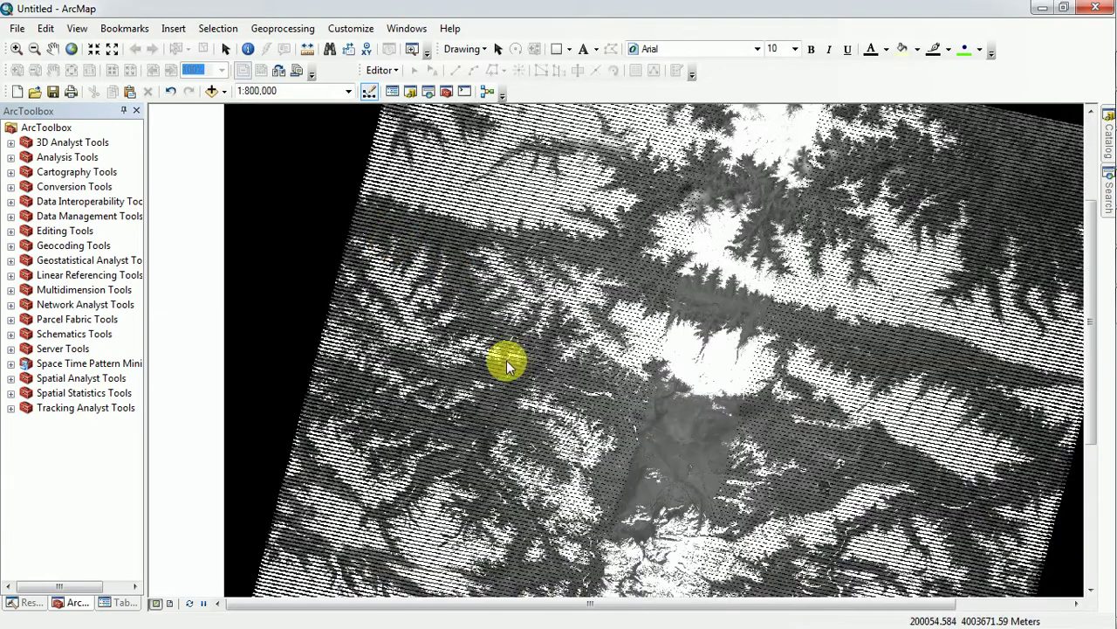
pyautogui.scroll(-1, 454, 266)
pyautogui.scroll(-1, 454, 266)
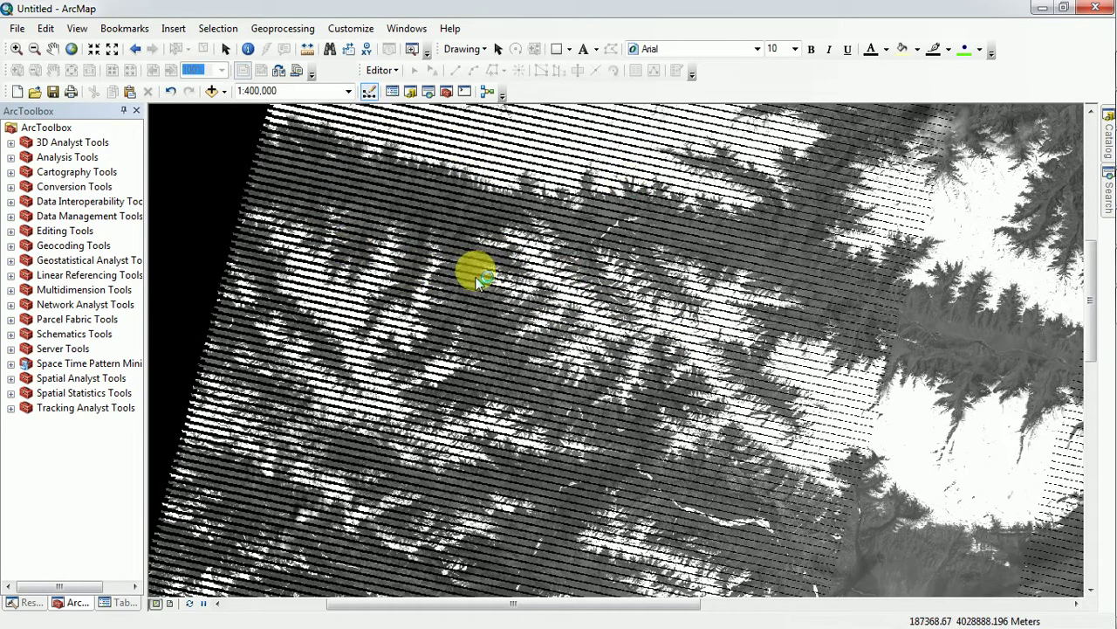
pyautogui.scroll(1, 438, 270)
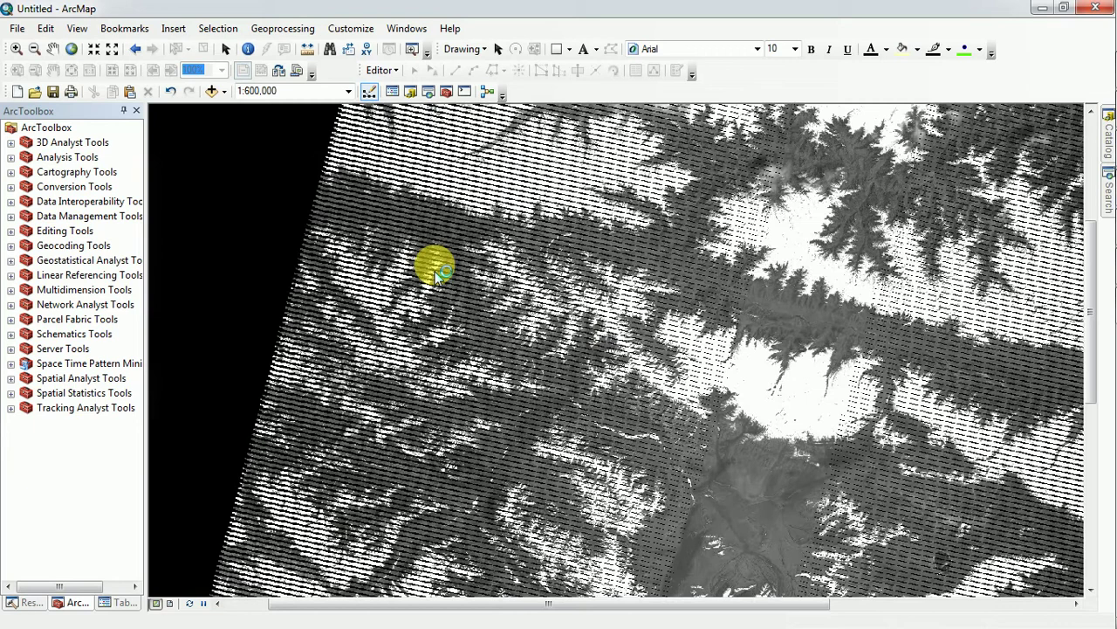
pyautogui.scroll(1, 438, 271)
pyautogui.scroll(2, 437, 271)
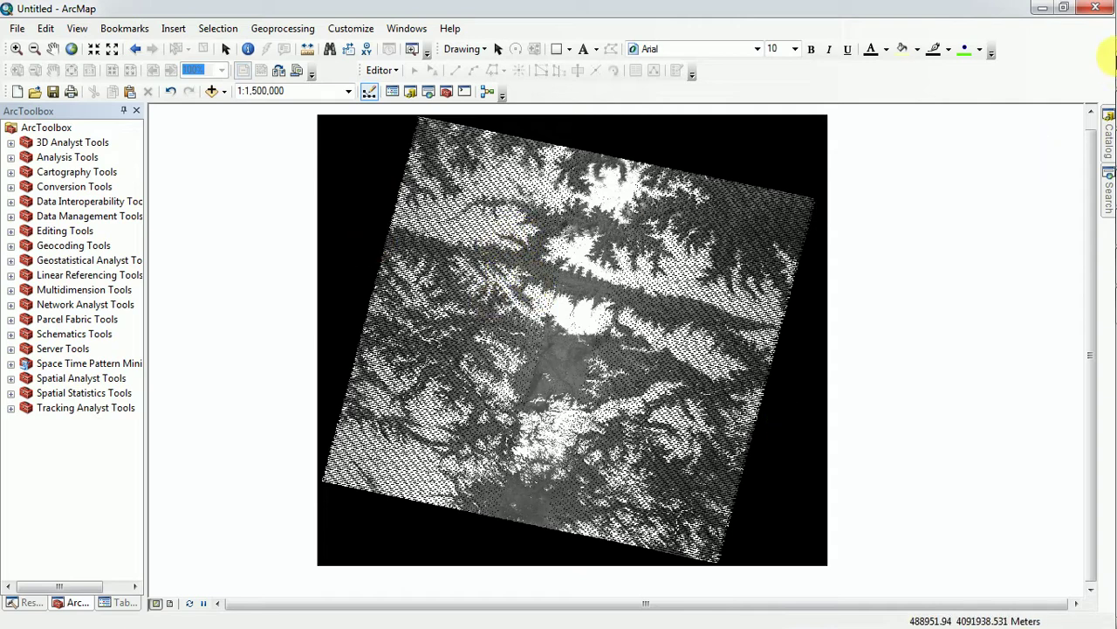
# - In Firefox, dismiss the notification prompt and follow the description's drive.google.com Landsat toolbox link
pyautogui.click(1091, 112)
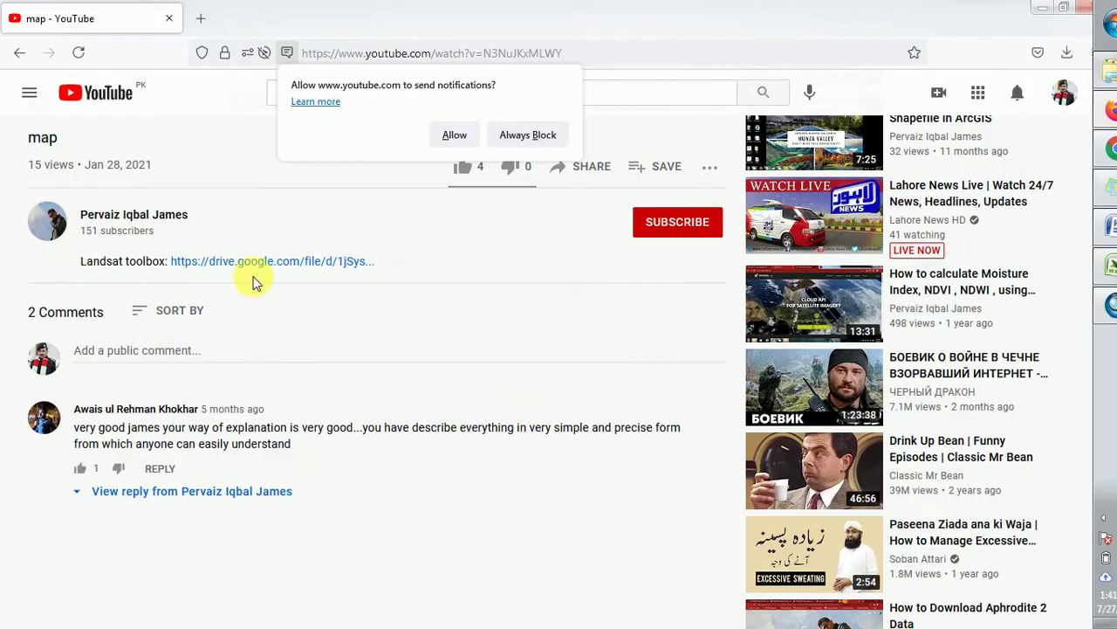
pyautogui.click(517, 136)
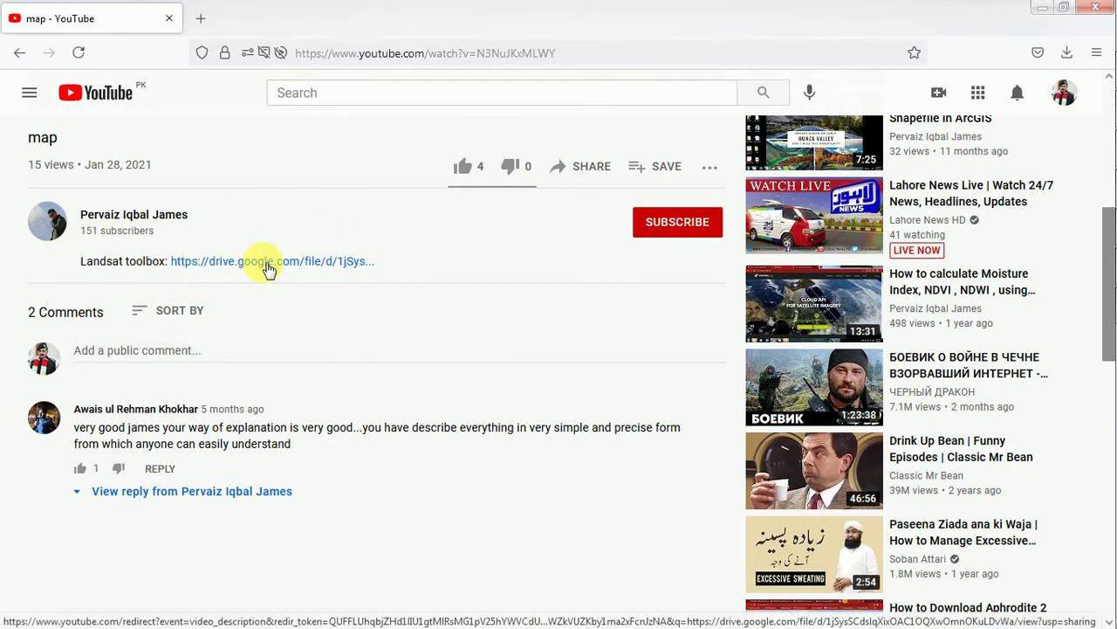
pyautogui.click(268, 270)
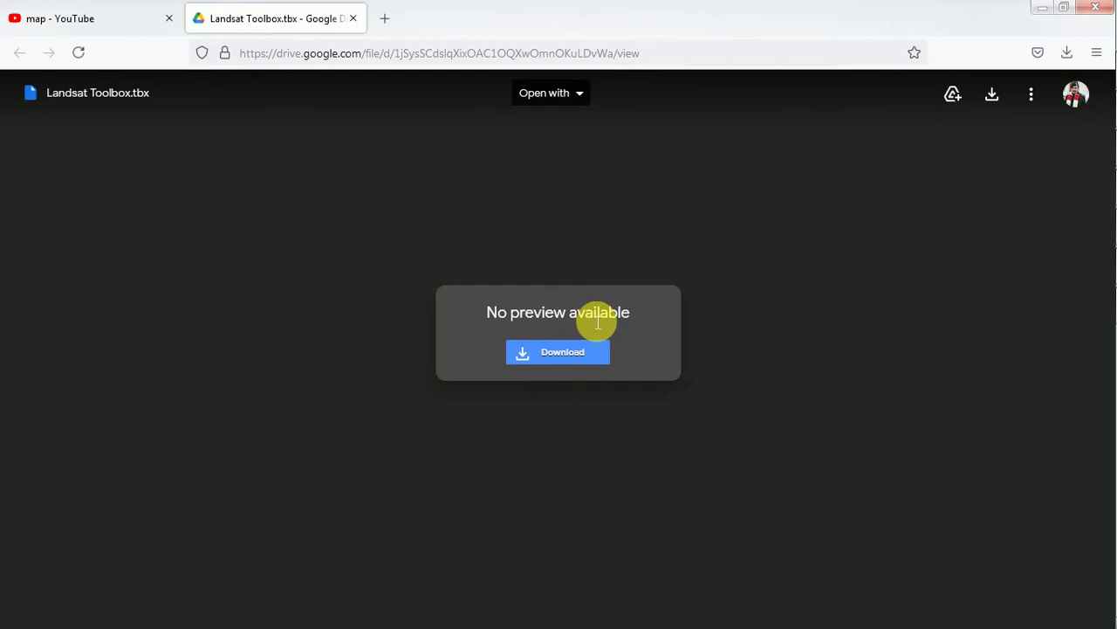
# - Download Landsat Toolbox.tbx with Save File, then minimize Firefox back to ArcMap
pyautogui.click(564, 353)
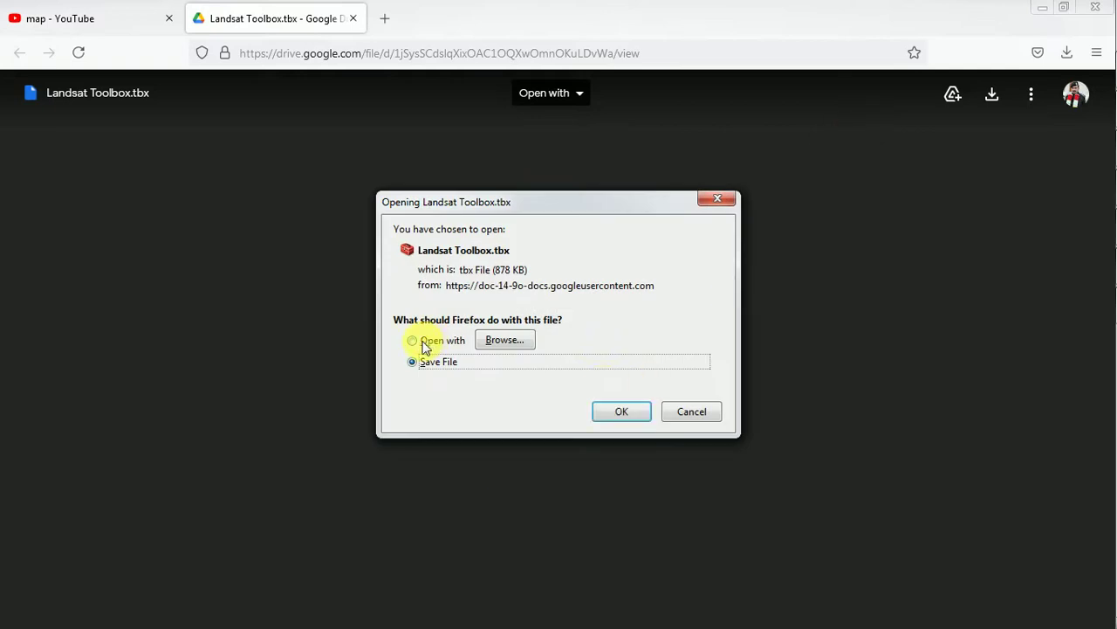
pyautogui.click(604, 405)
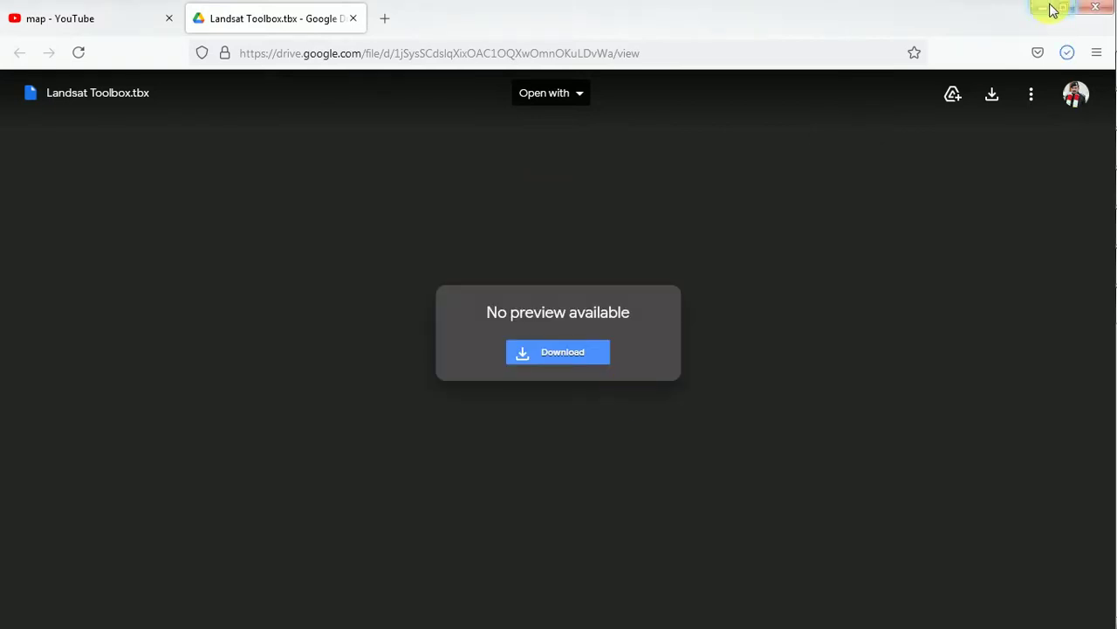
pyautogui.click(1043, 8)
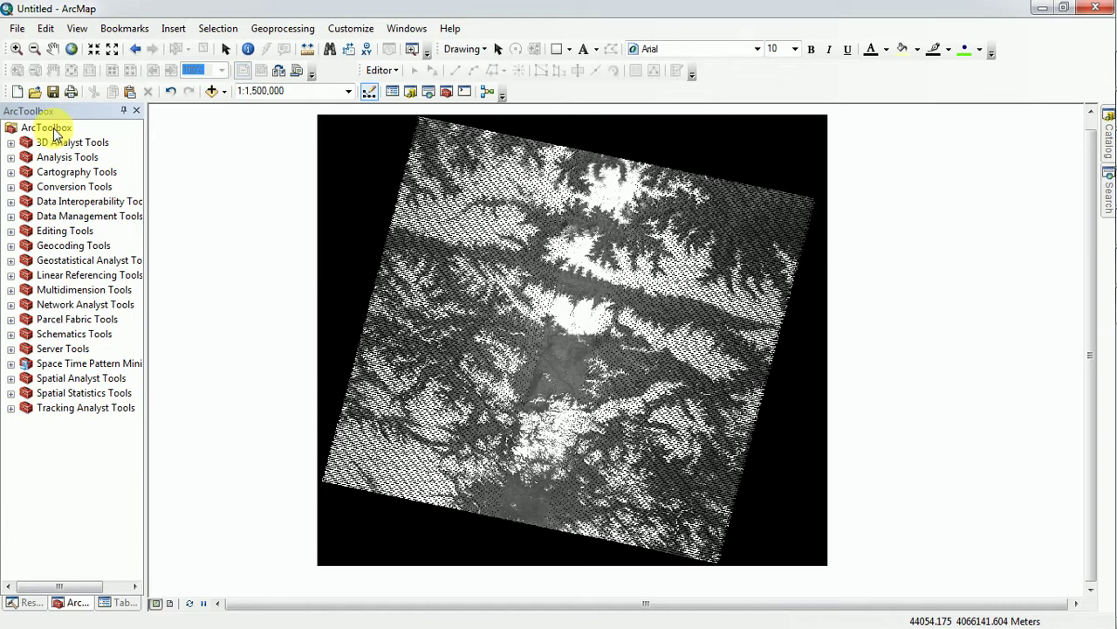
# - Add Landsat Toolbox.tbx from the Downloads folder to ArcToolbox via Add Toolbox
pyautogui.rightClick(53, 130)
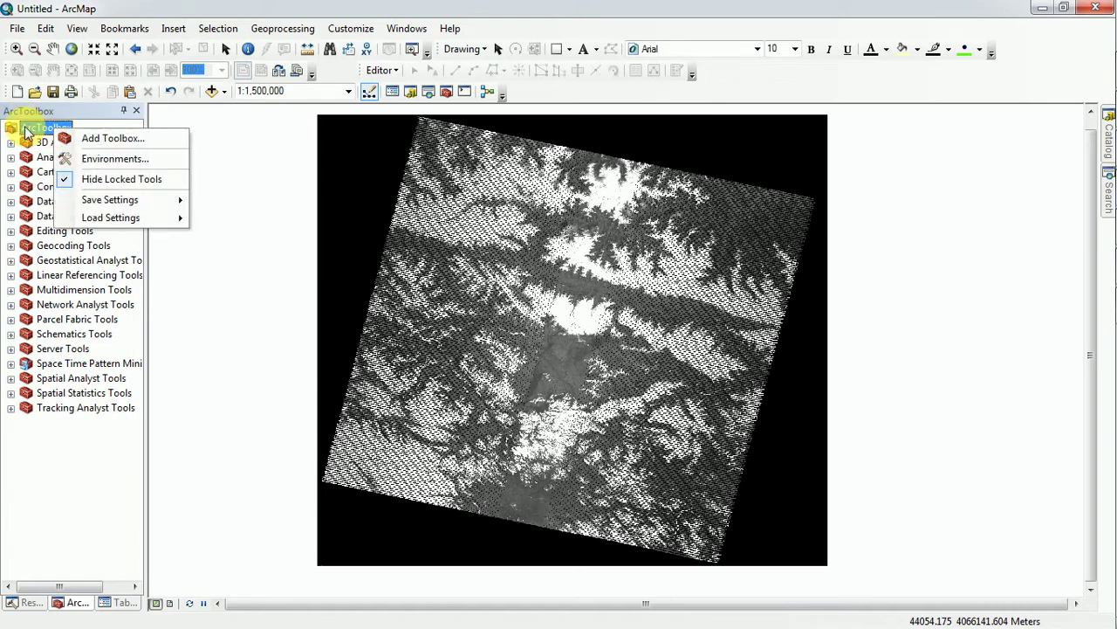
pyautogui.click(110, 140)
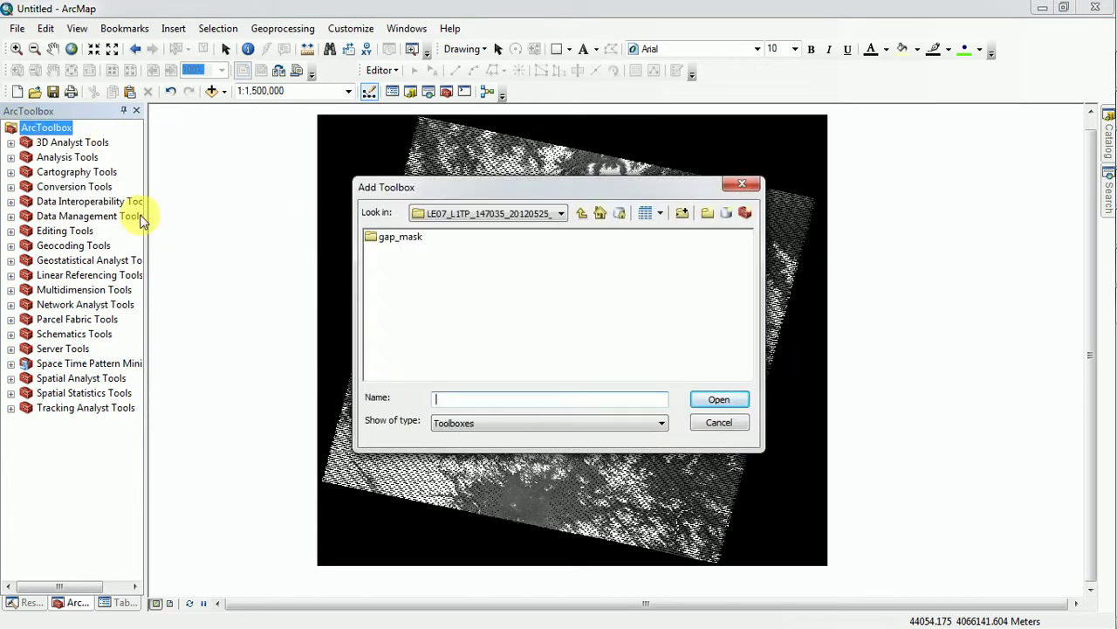
pyautogui.click(558, 219)
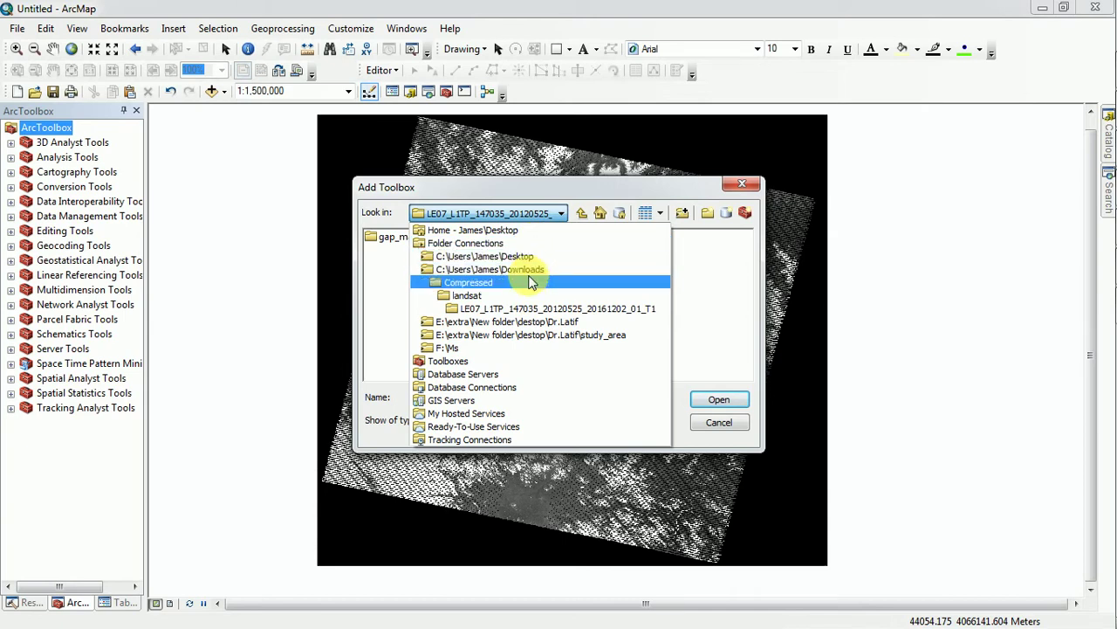
pyautogui.click(529, 282)
pyautogui.click(525, 218)
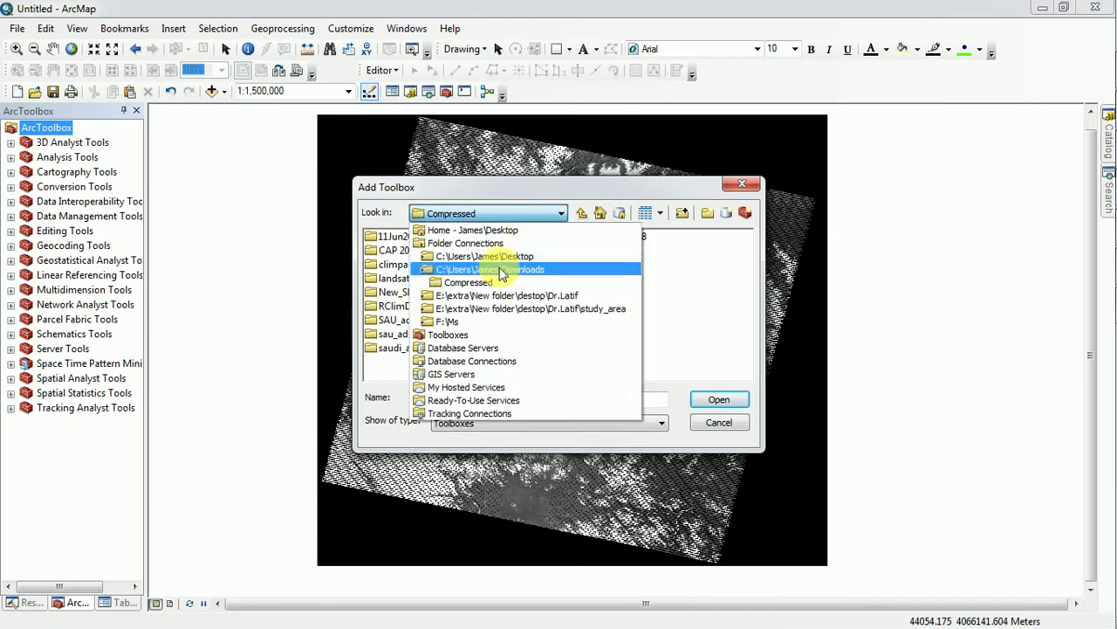
pyautogui.click(497, 259)
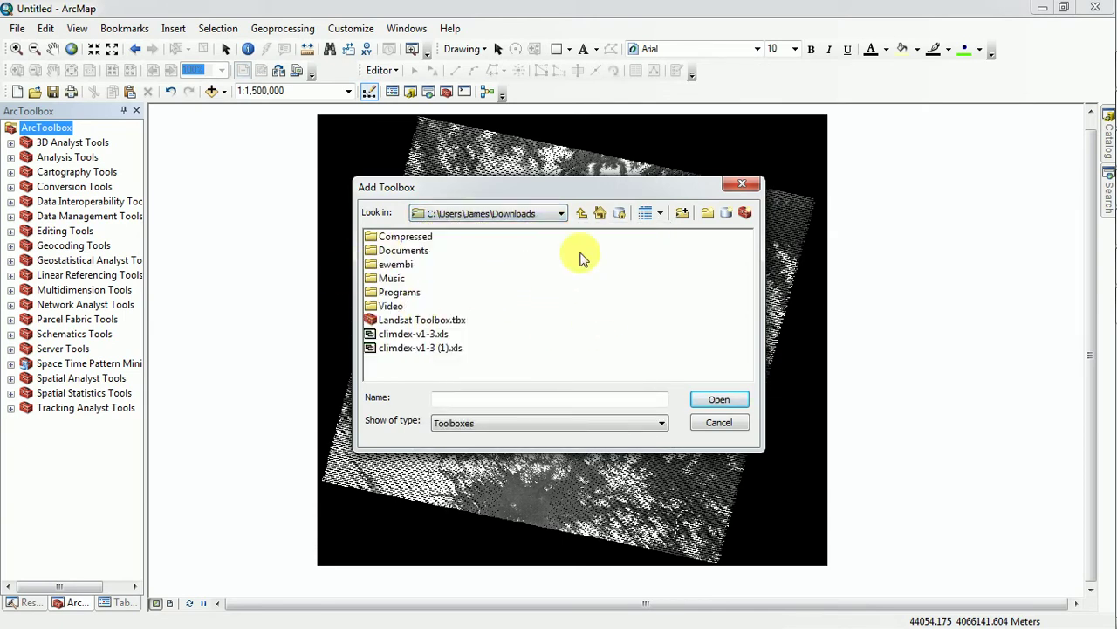
pyautogui.click(450, 322)
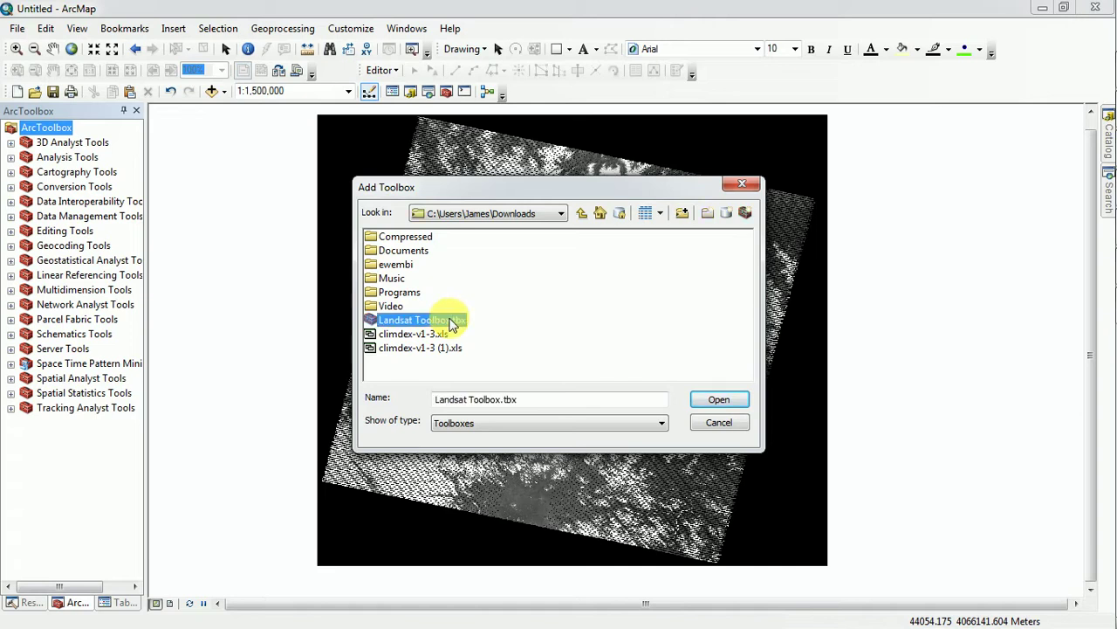
pyautogui.click(720, 401)
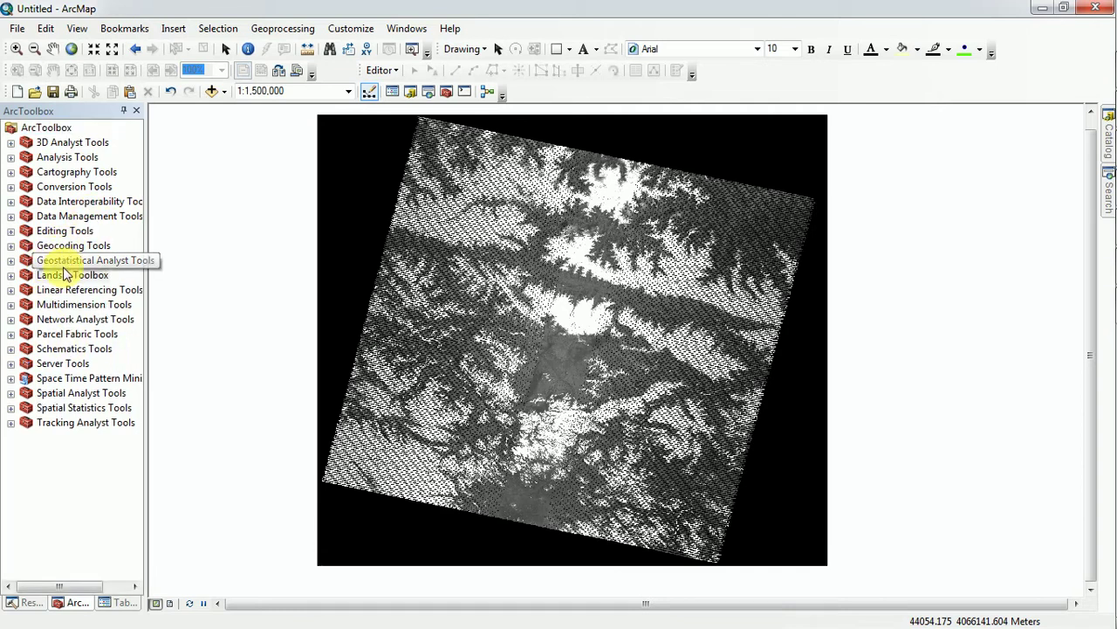
# - Expand Landsat Toolbox, widen the ArcToolbox panel, and select Fix Landsat 7 Scanline Errors
pyautogui.click(10, 276)
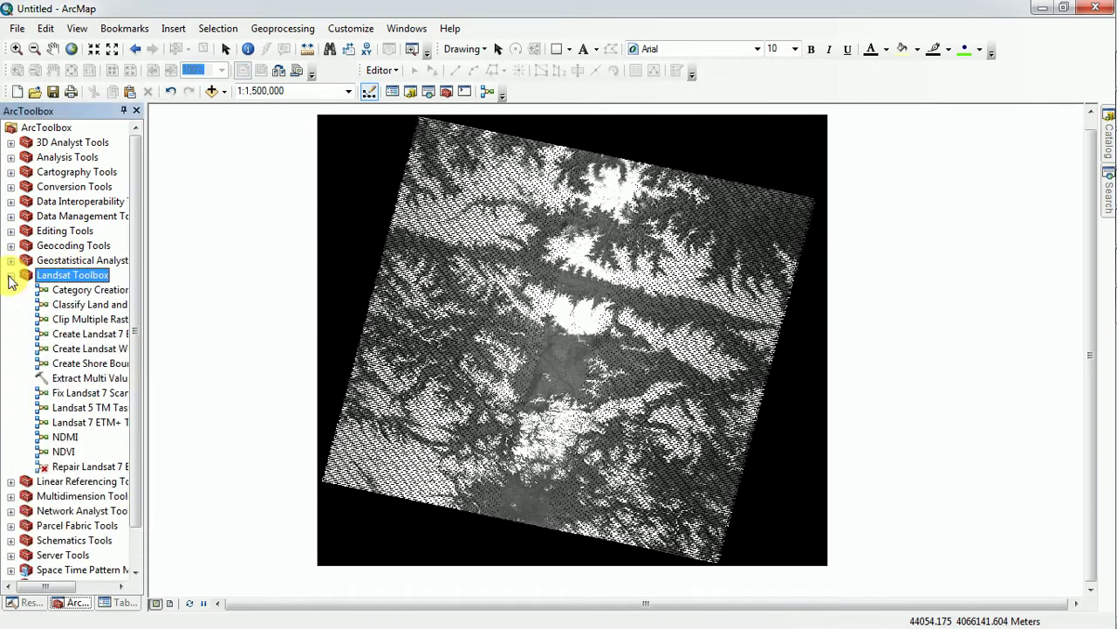
pyautogui.click(11, 276)
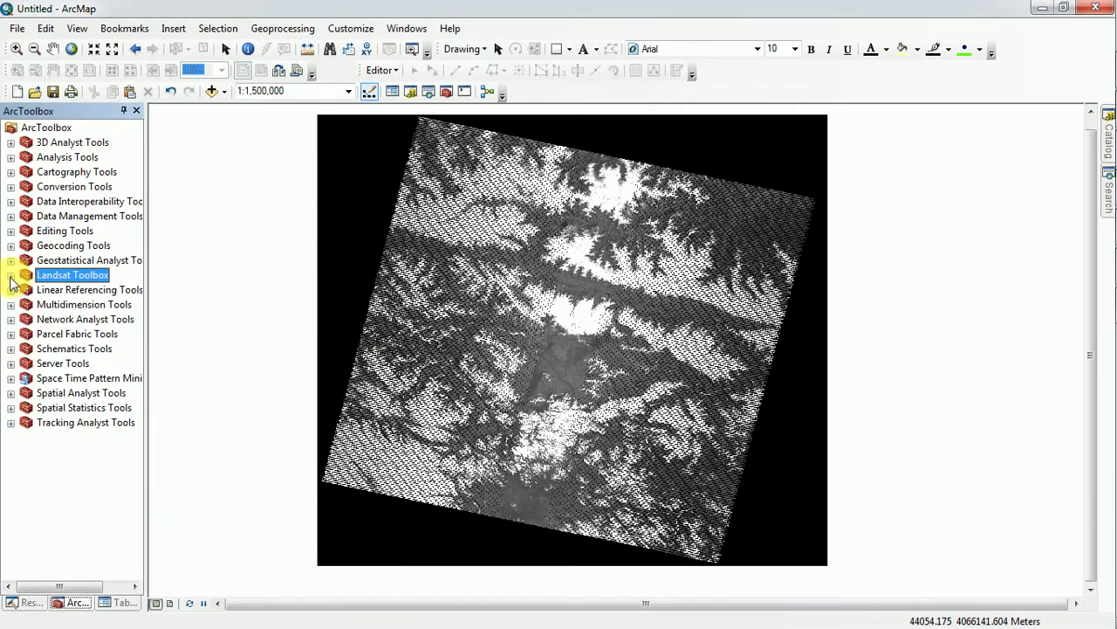
pyautogui.click(11, 276)
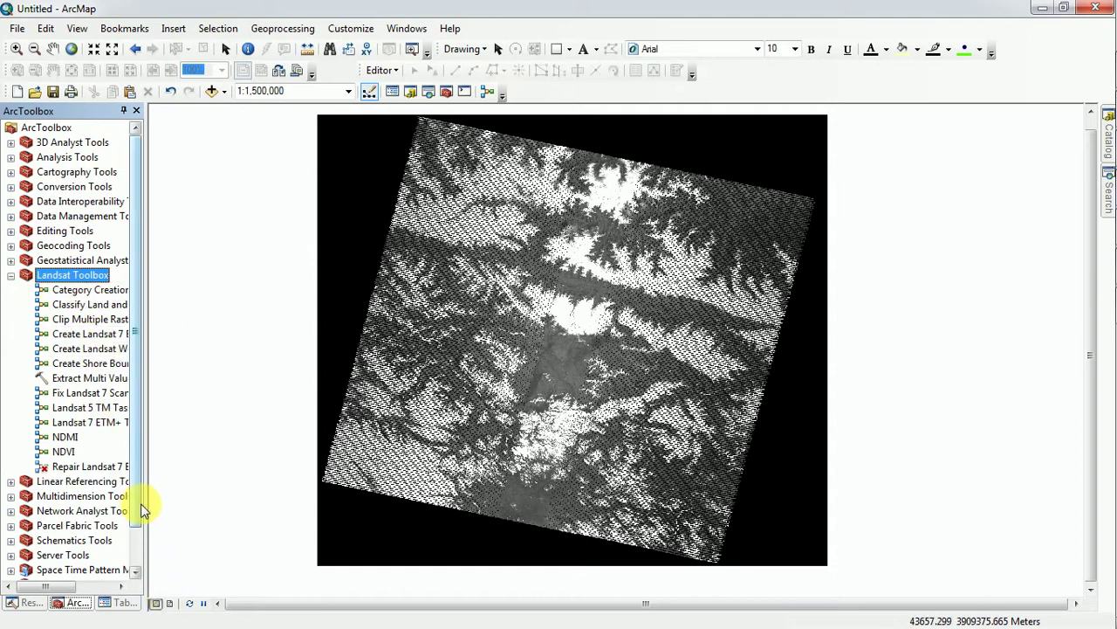
pyautogui.moveTo(145, 502); pyautogui.dragTo(269, 511)
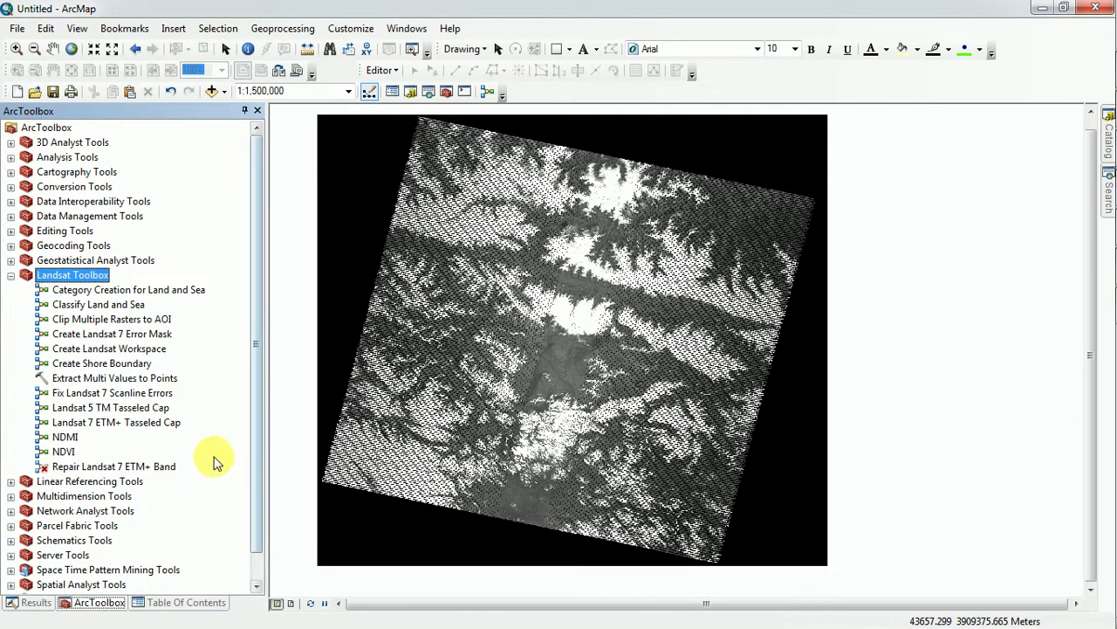
pyautogui.click(102, 337)
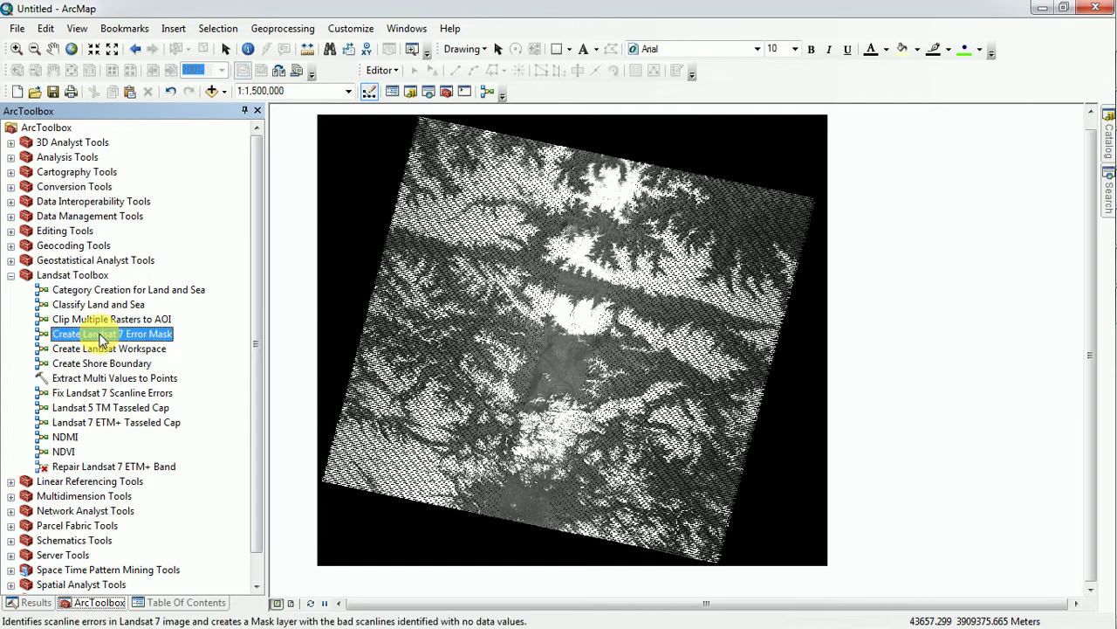
pyautogui.click(85, 393)
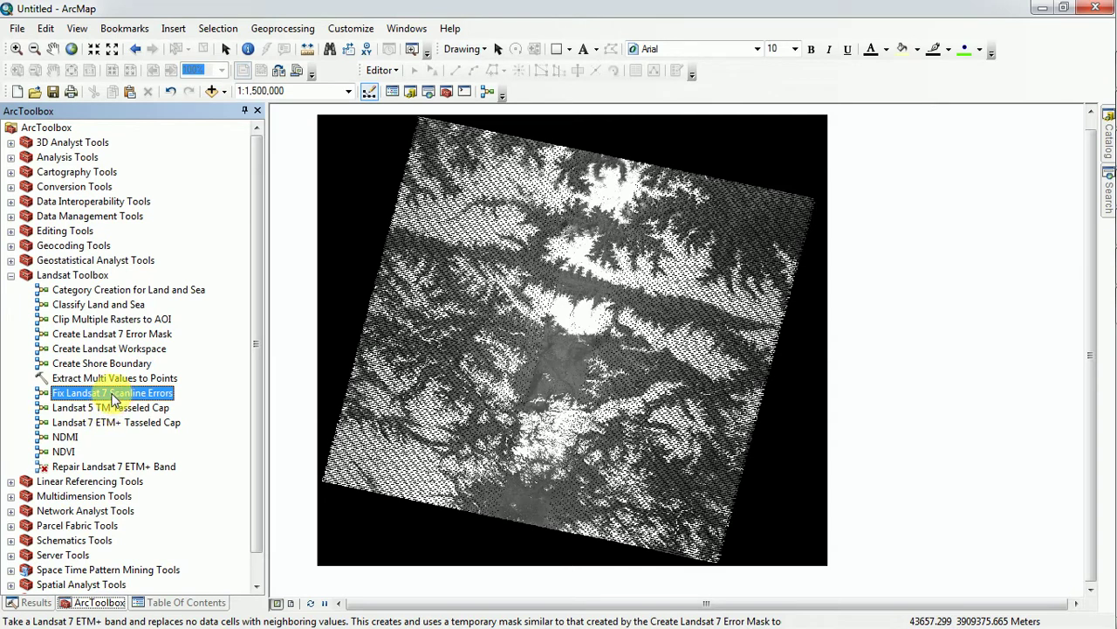
# - Open the Fix Landsat 7 Scanline Errors tool dialog from the Landsat Toolbox
pyautogui.doubleClick(118, 403)
pyautogui.doubleClick(119, 404)
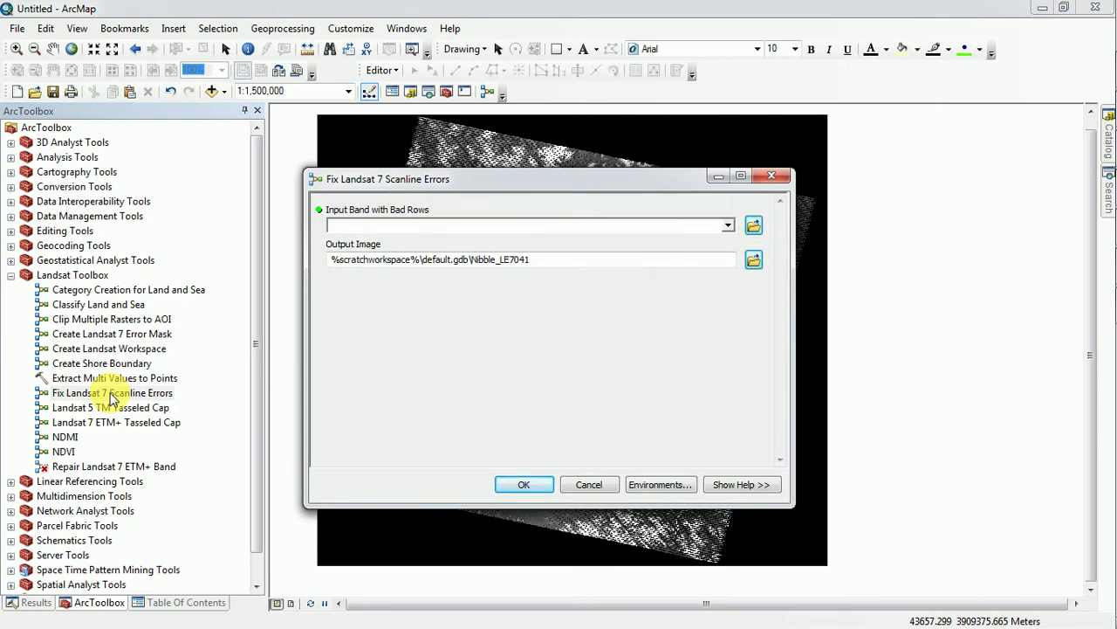
# - Set the Input Band to the LE07 B1.TIF and name the output image b1
pyautogui.click(729, 226)
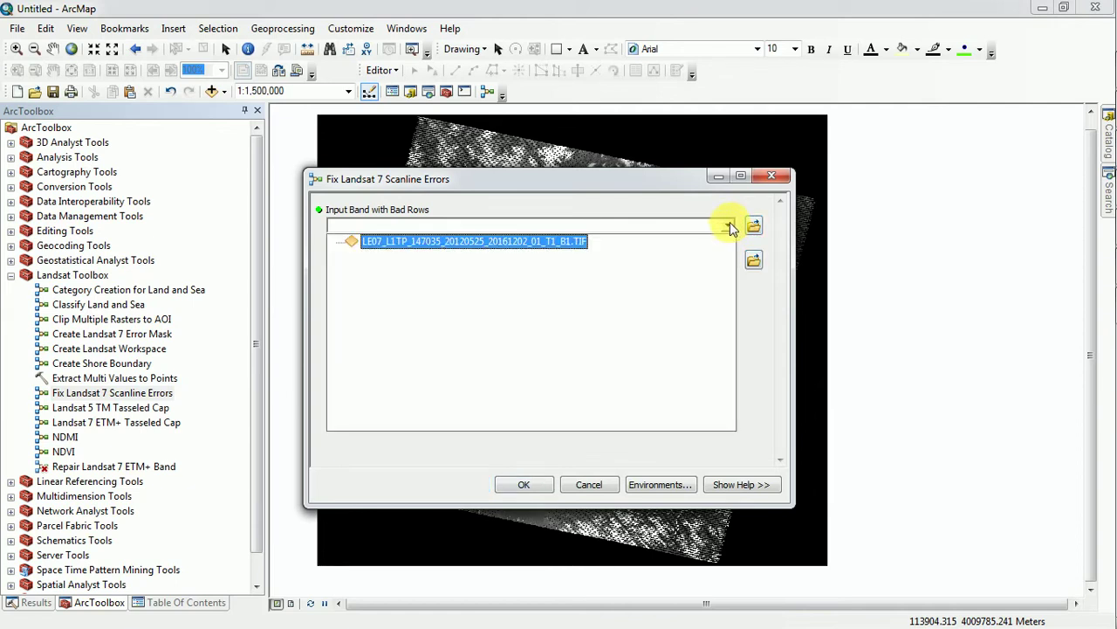
pyautogui.click(524, 241)
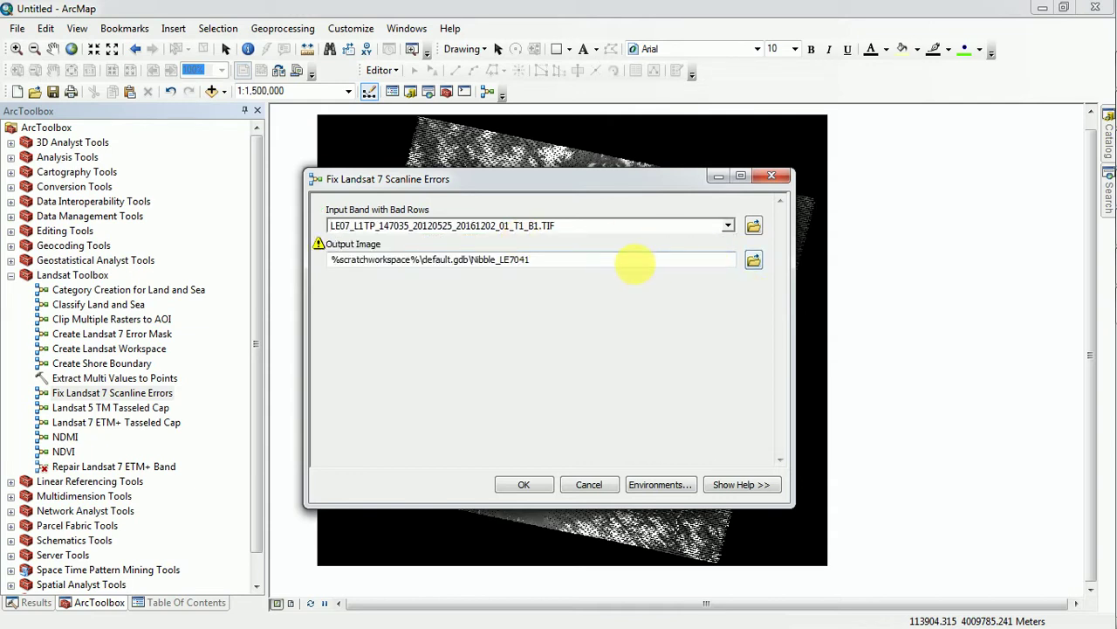
pyautogui.click(593, 259)
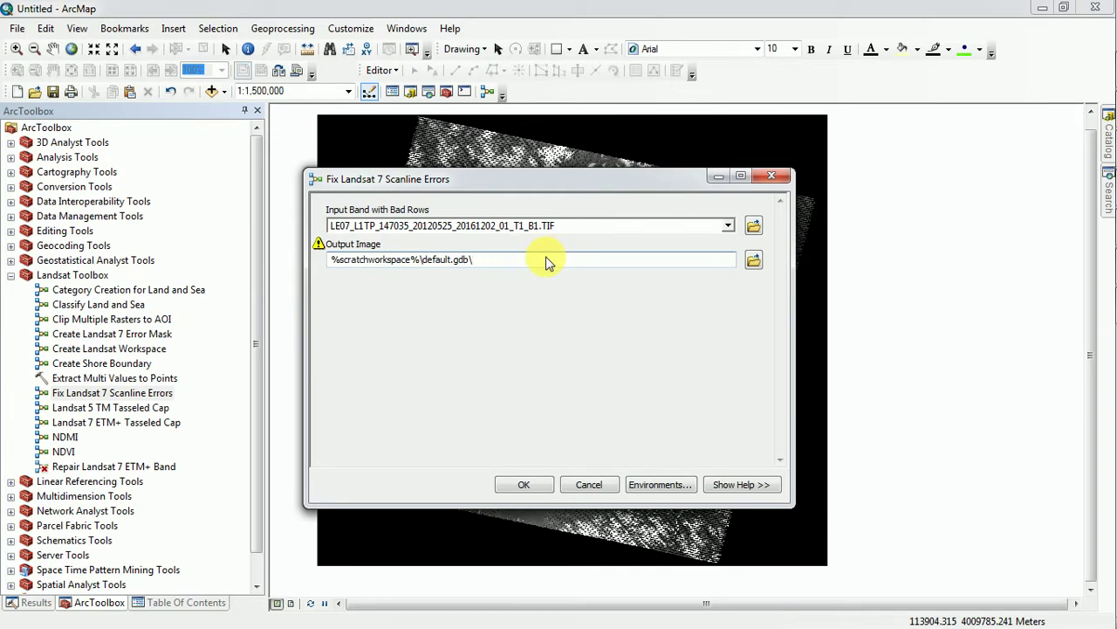
pyautogui.write('b1')
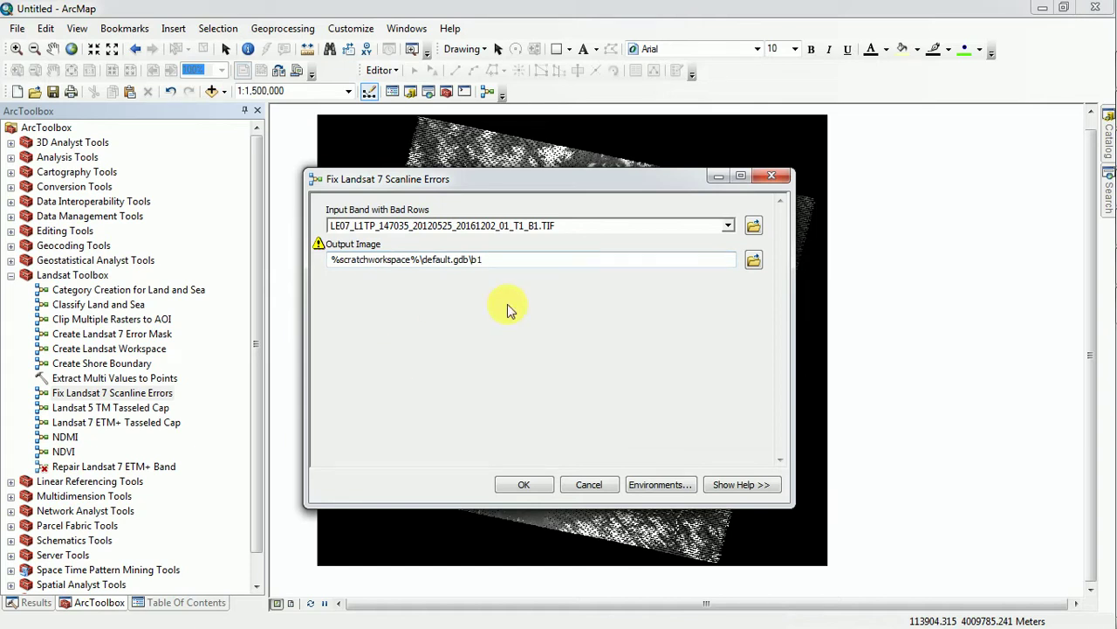
pyautogui.click(755, 261)
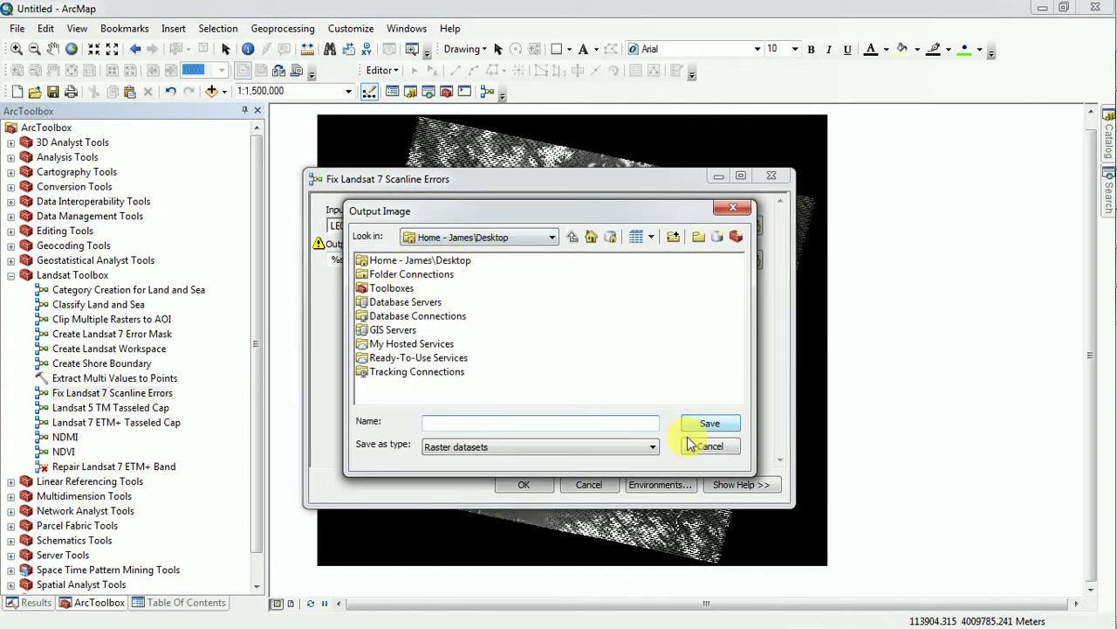
# - Save the output as b1 in a new folder on the Desktop, then run the tool
pyautogui.click(445, 260)
pyautogui.click(531, 233)
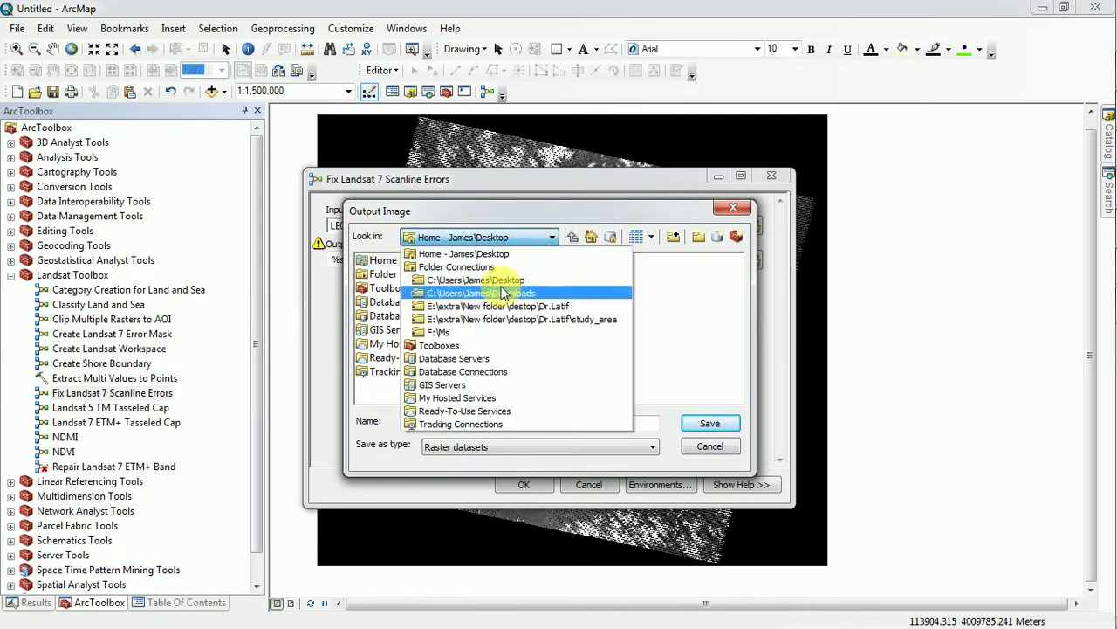
pyautogui.click(515, 280)
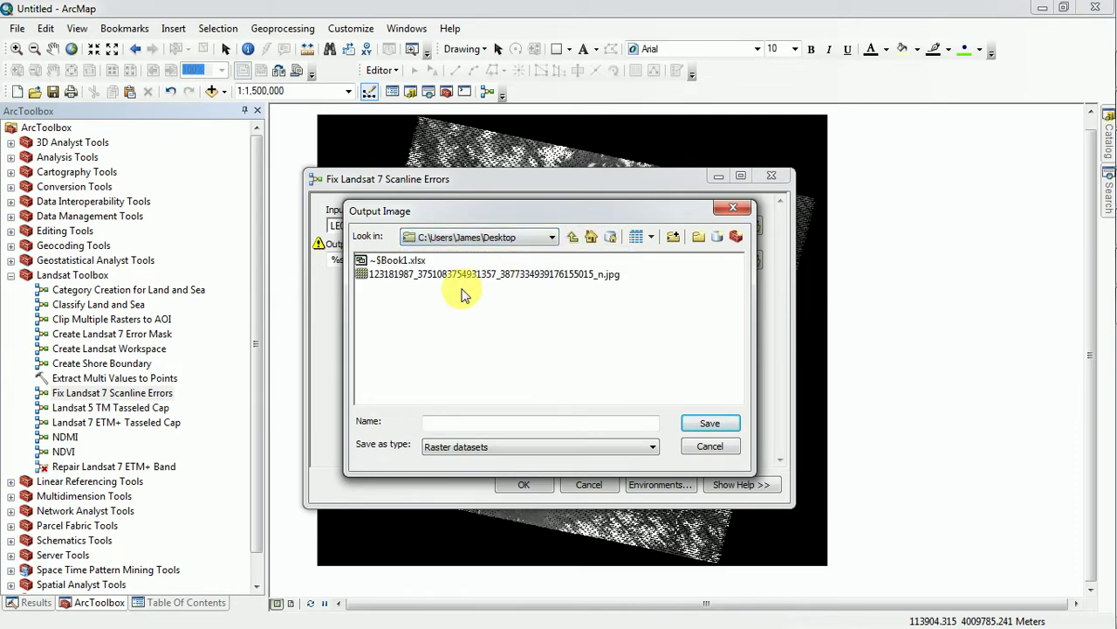
pyautogui.click(699, 237)
pyautogui.click(393, 261)
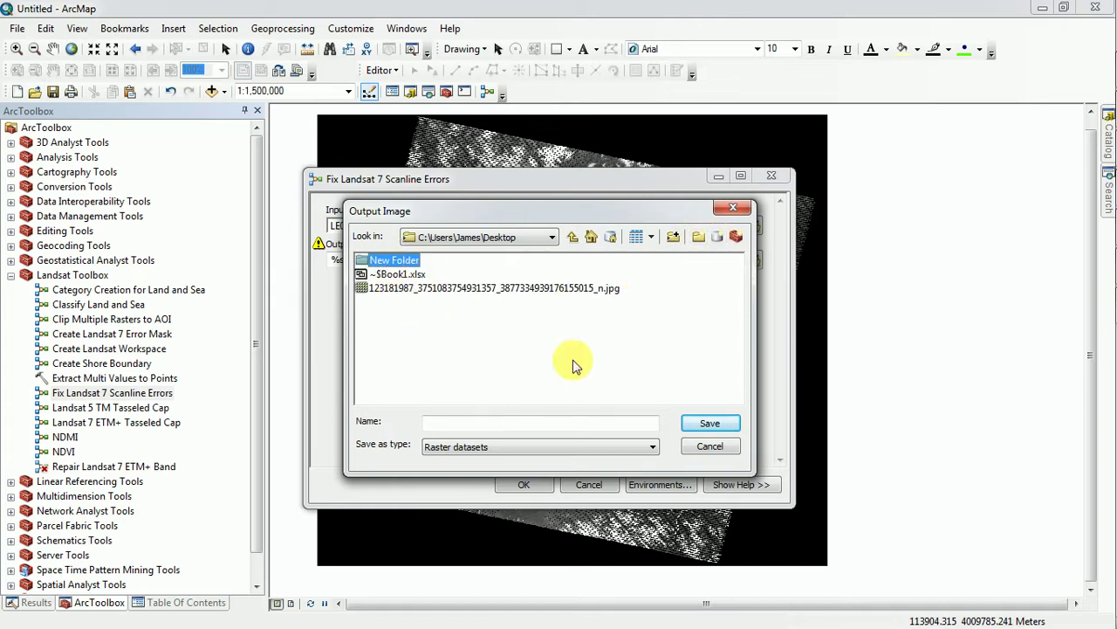
pyautogui.click(714, 423)
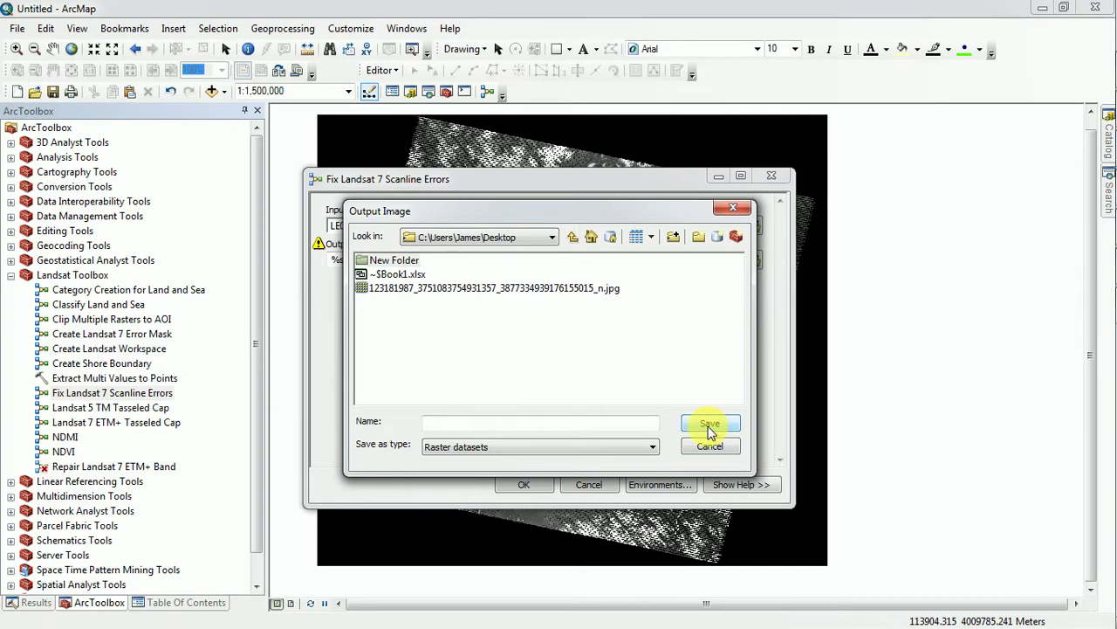
pyautogui.click(472, 424)
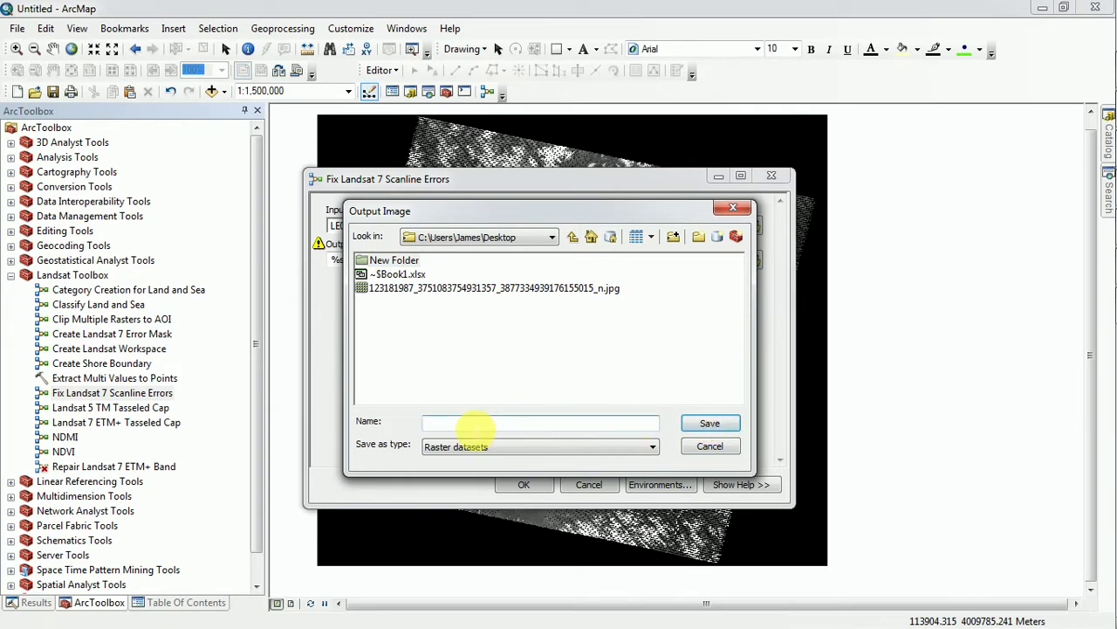
pyautogui.write('b1')
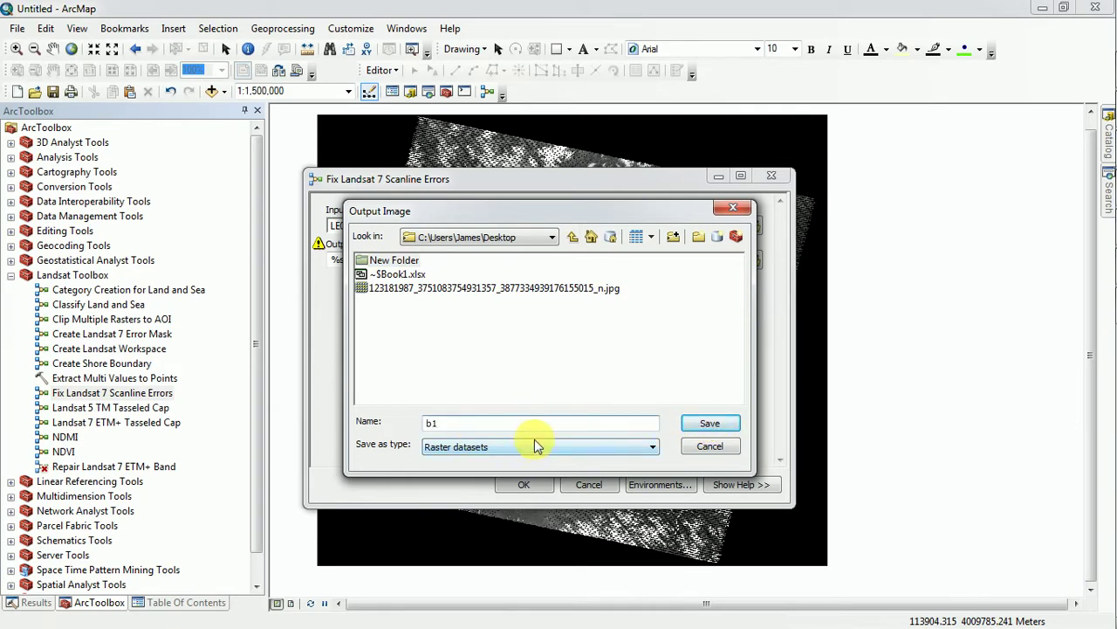
pyautogui.click(712, 424)
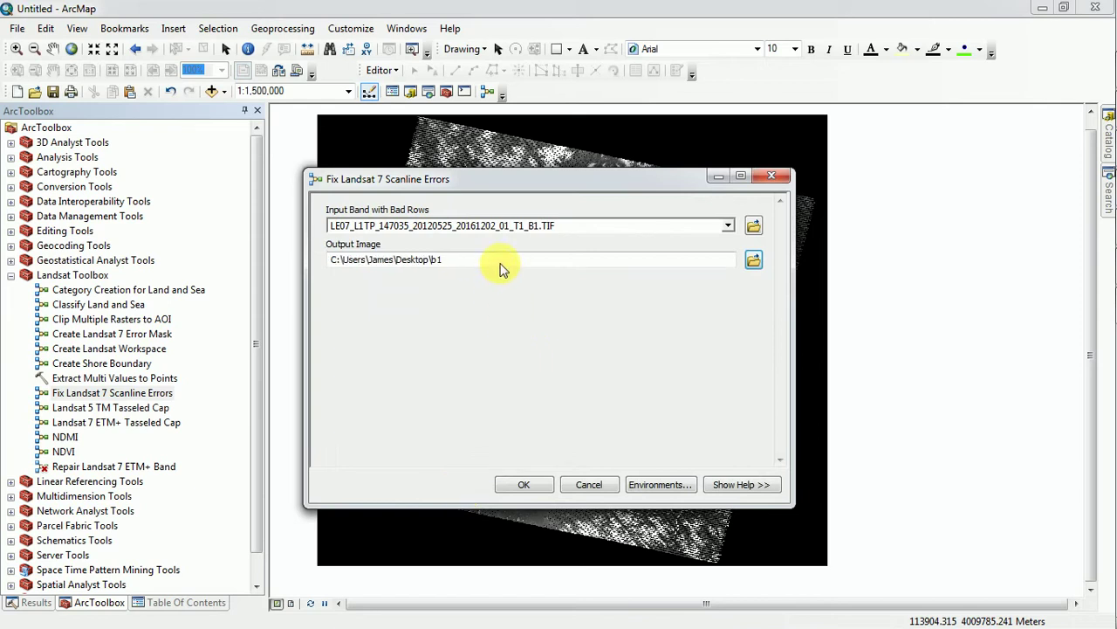
pyautogui.click(521, 487)
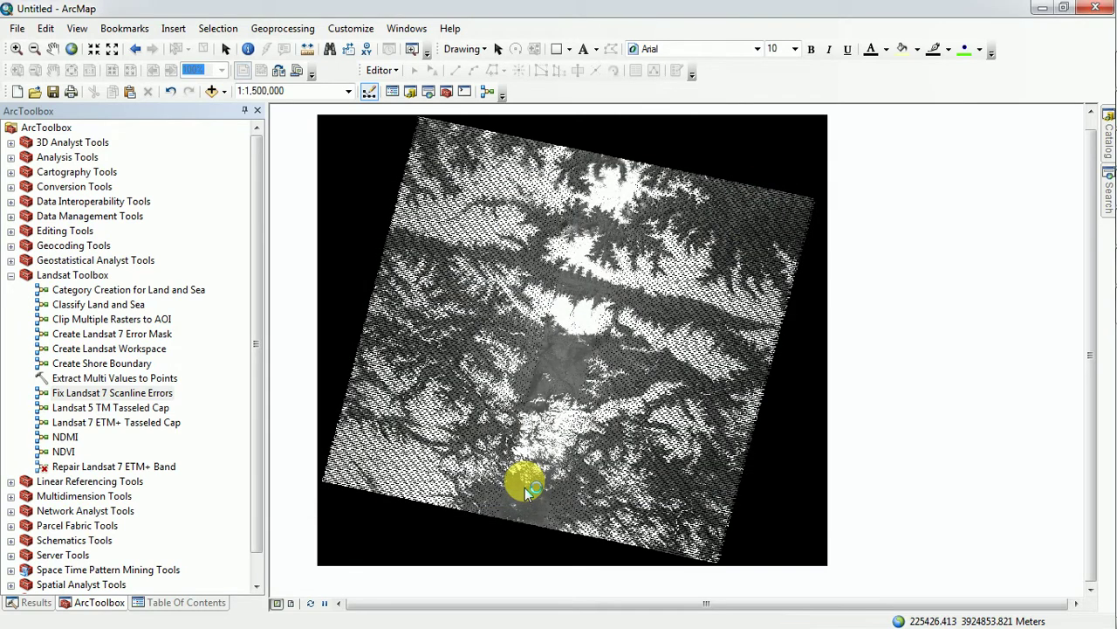
# - Show the Table Of Contents, listing the repaired b1 layer above the original band
pyautogui.click(184, 602)
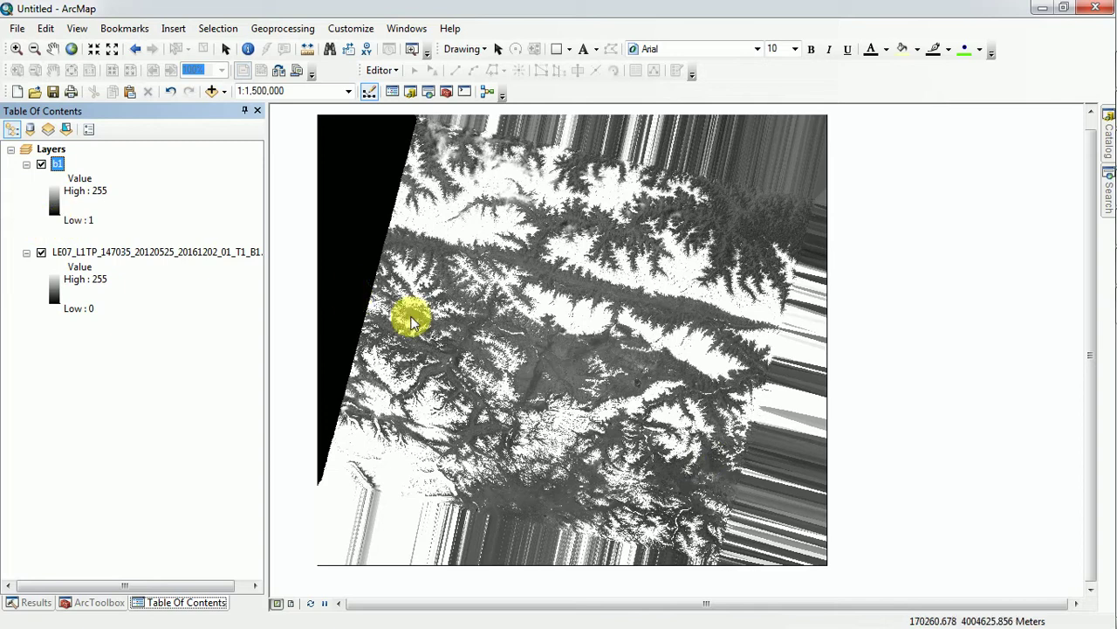
# - Zoom and pan onto the mountain terrain, then turn off b1 to reveal the striped original
pyautogui.click(10, 151)
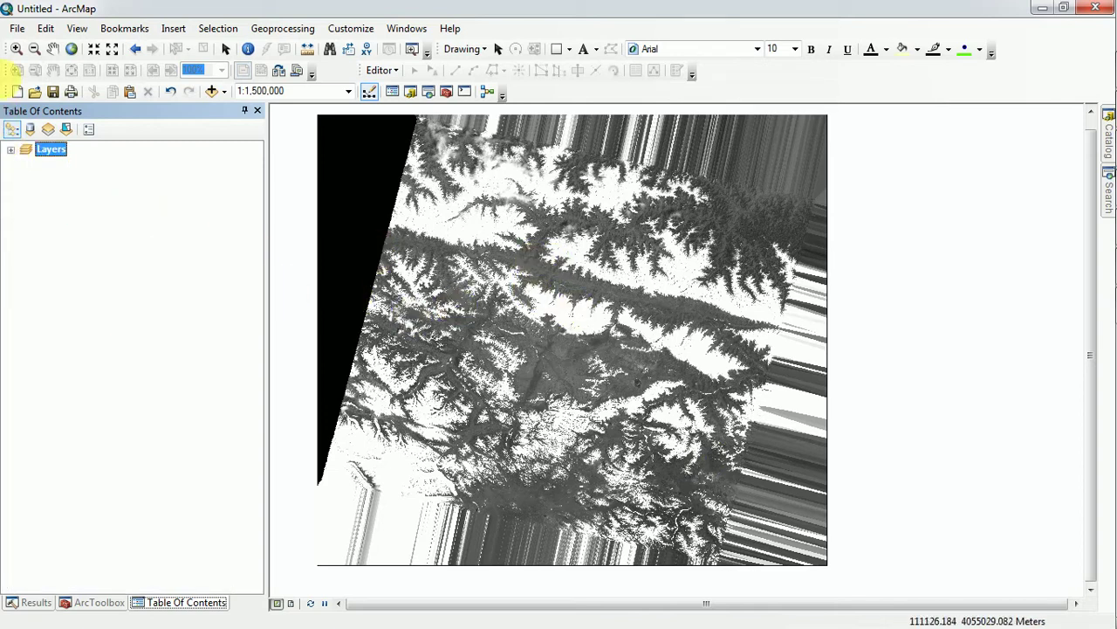
pyautogui.click(11, 151)
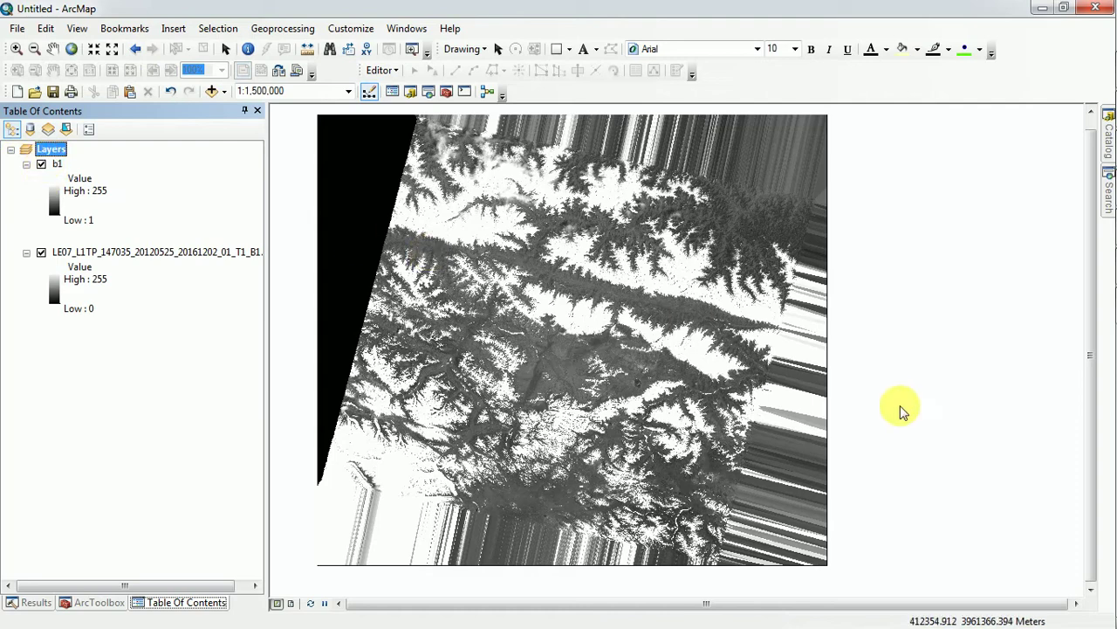
pyautogui.moveTo(587, 184); pyautogui.dragTo(590, 262)
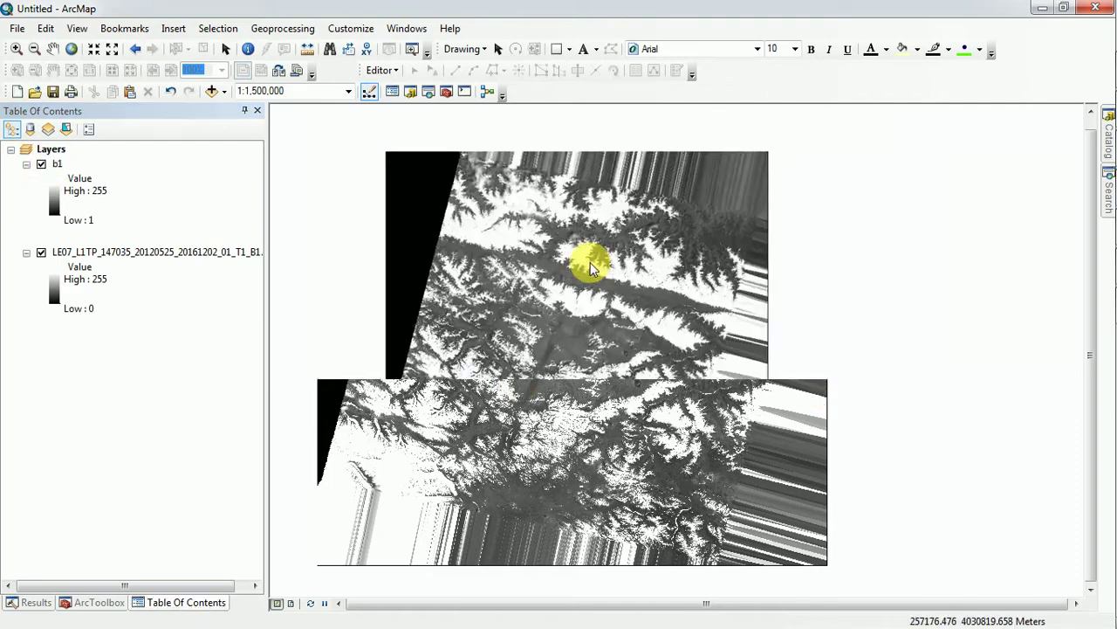
pyautogui.scroll(2, 590, 262)
pyautogui.scroll(2, 425, 236)
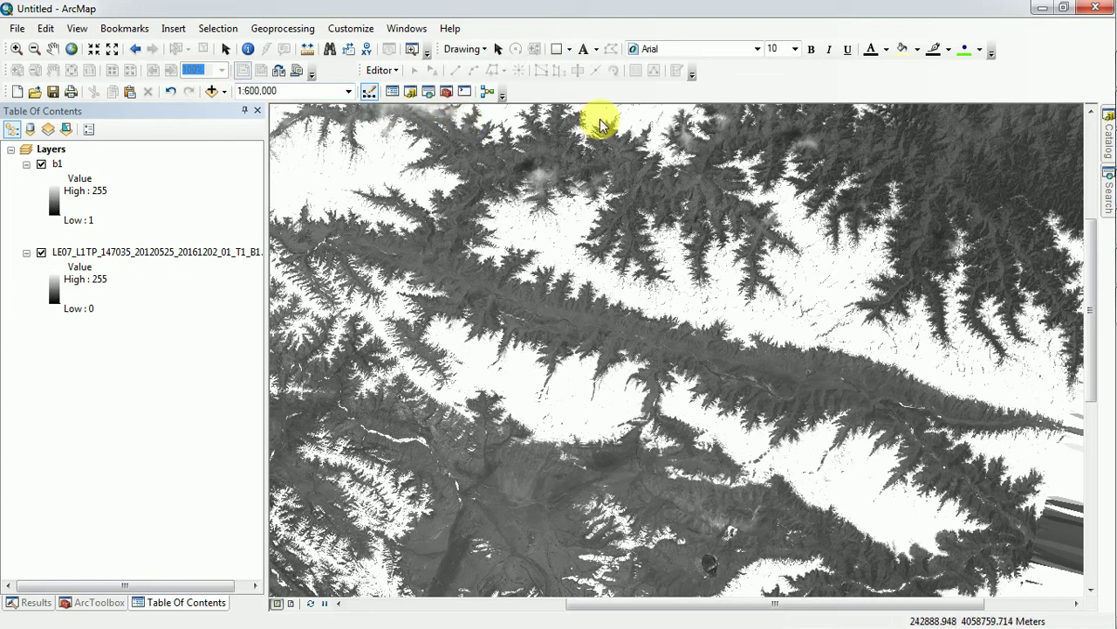
pyautogui.click(52, 49)
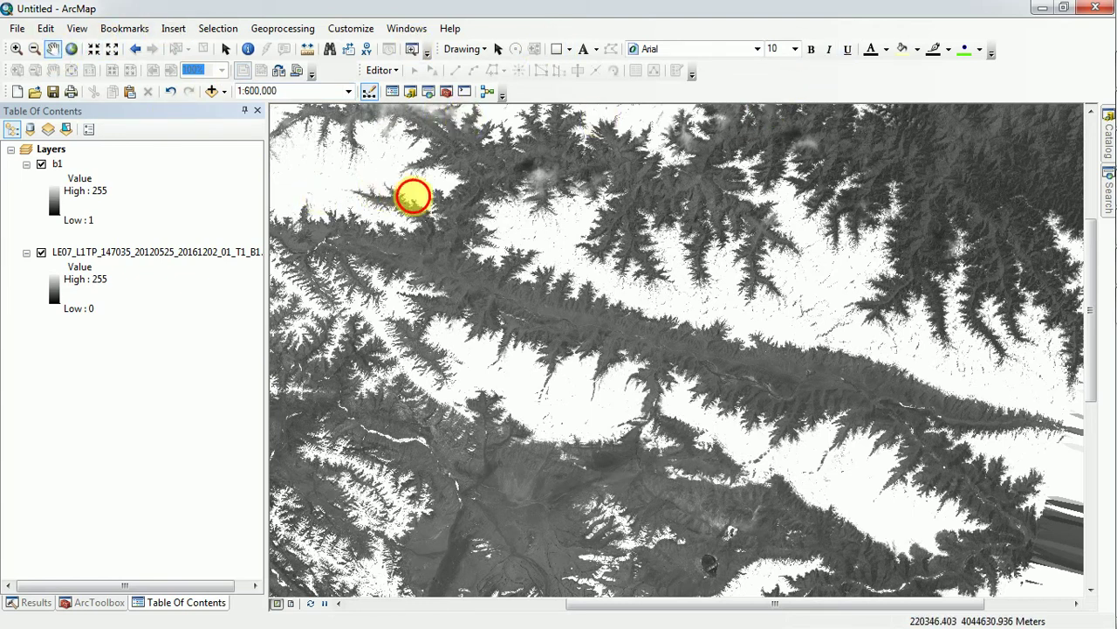
pyautogui.moveTo(407, 192); pyautogui.dragTo(778, 299)
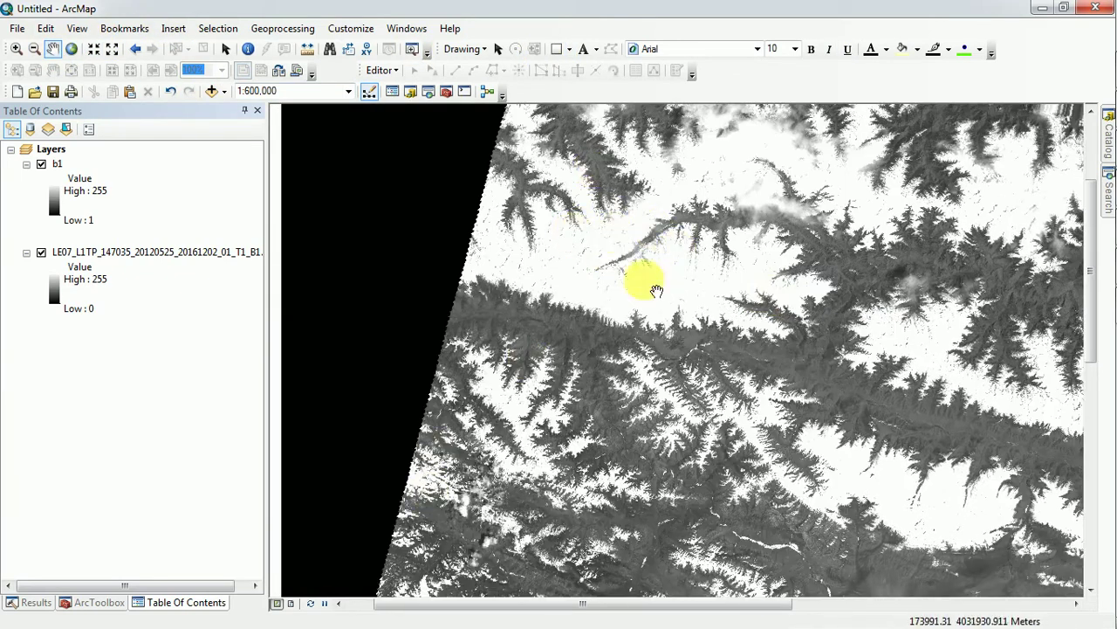
pyautogui.click(41, 165)
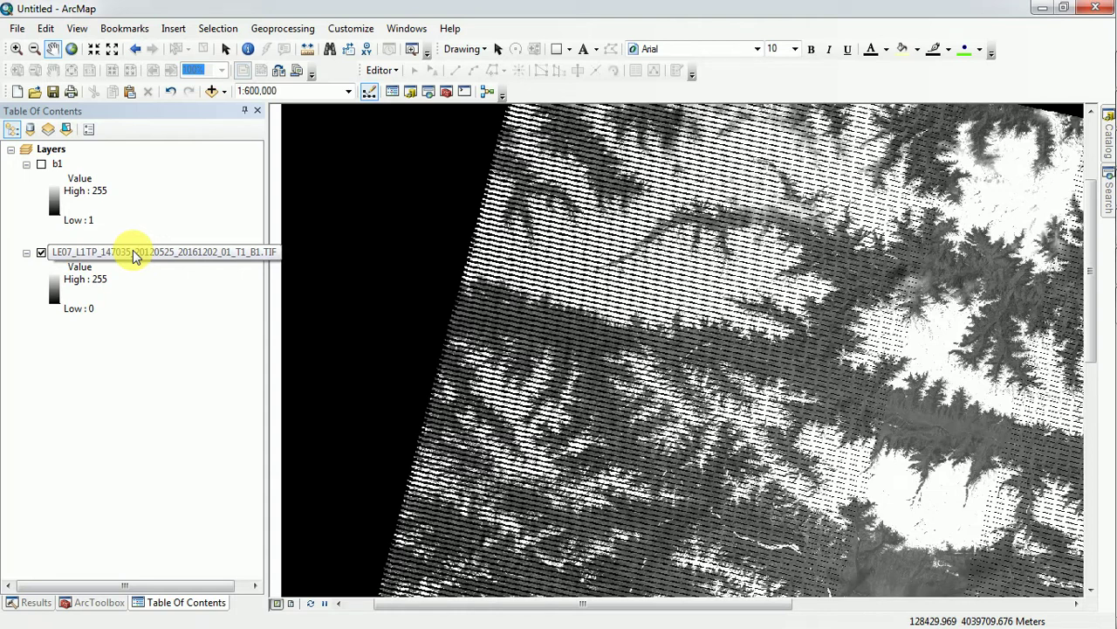
# - Turn the gap-filled b1 layer back on and zoom out across the scene
pyautogui.click(42, 166)
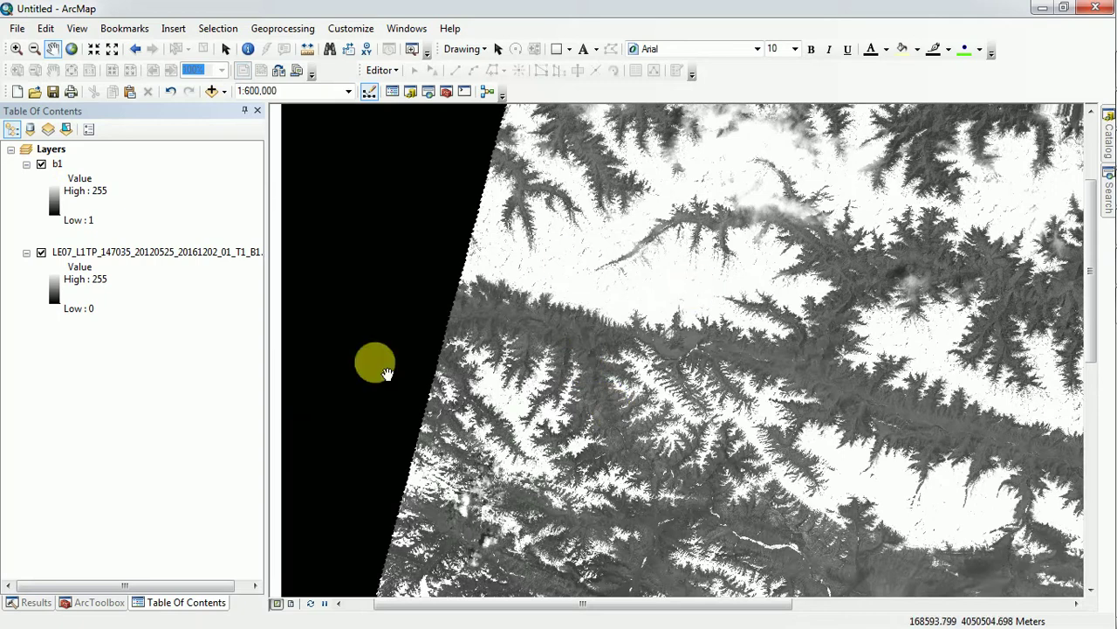
pyautogui.scroll(-1, 612, 358)
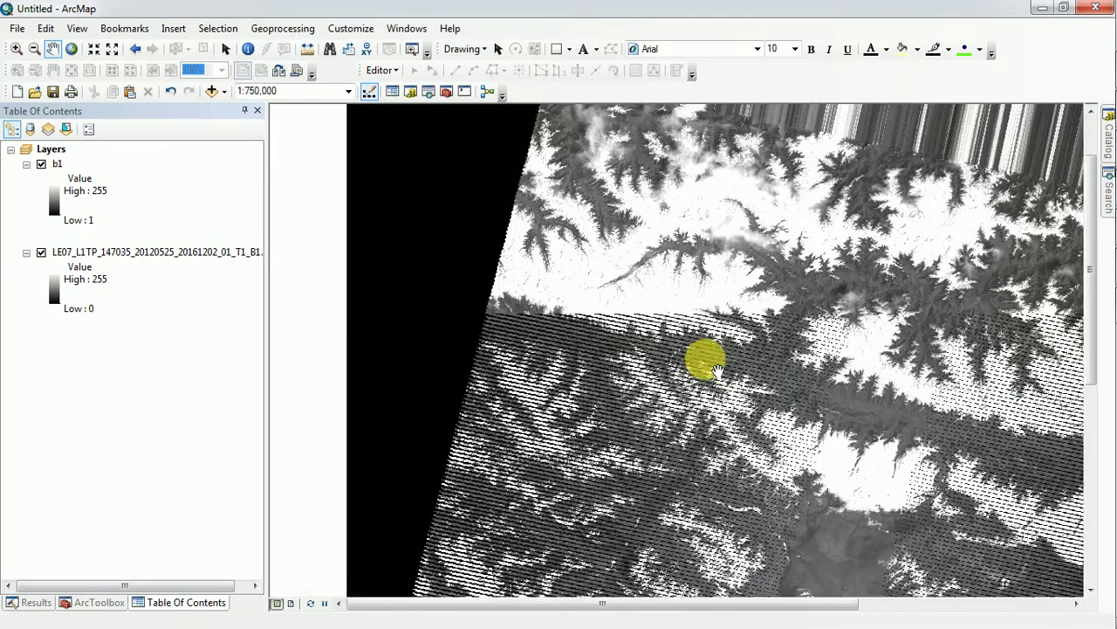
pyautogui.scroll(-1, 714, 370)
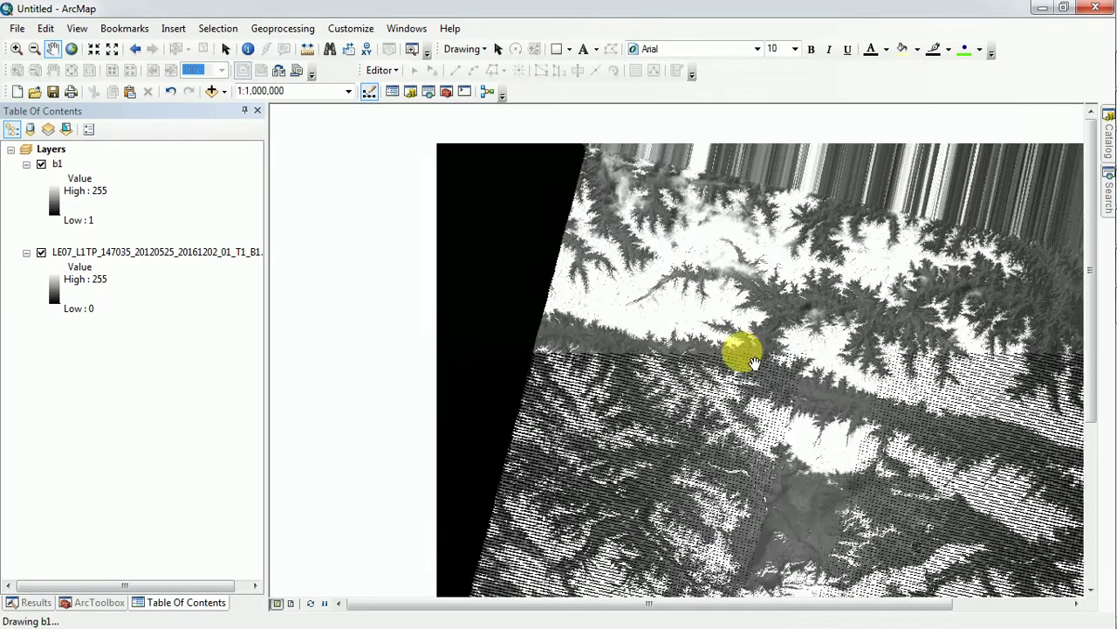
pyautogui.scroll(-1, 714, 370)
# - Hide the striped LE07 original, reposition the view, and briefly visit Firefox before returning to ArcMap
pyautogui.click(41, 251)
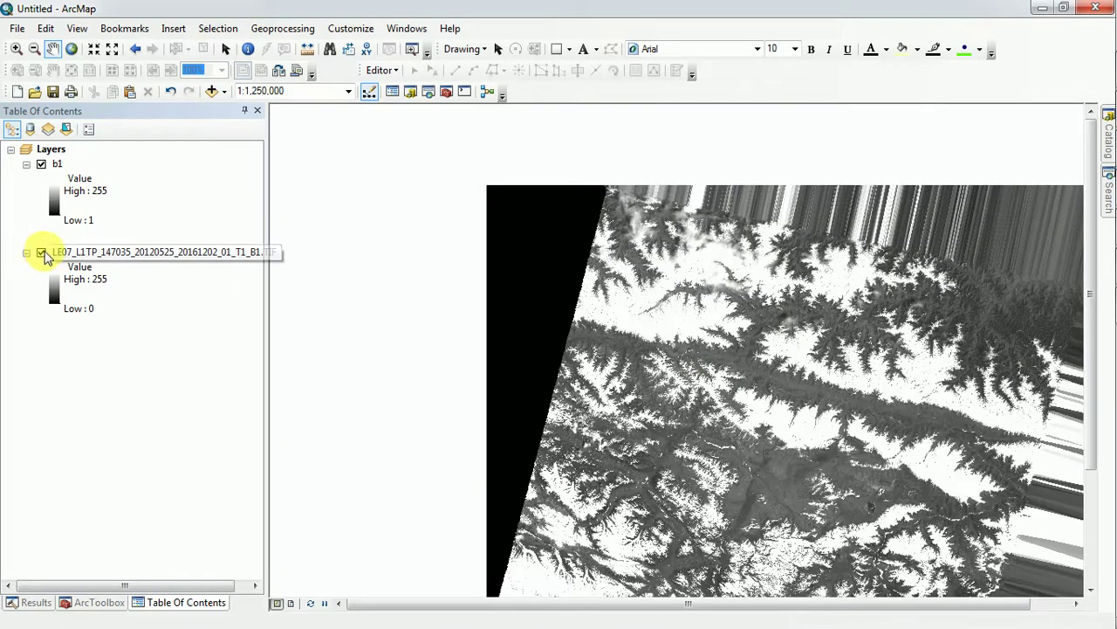
pyautogui.moveTo(793, 321); pyautogui.dragTo(569, 229)
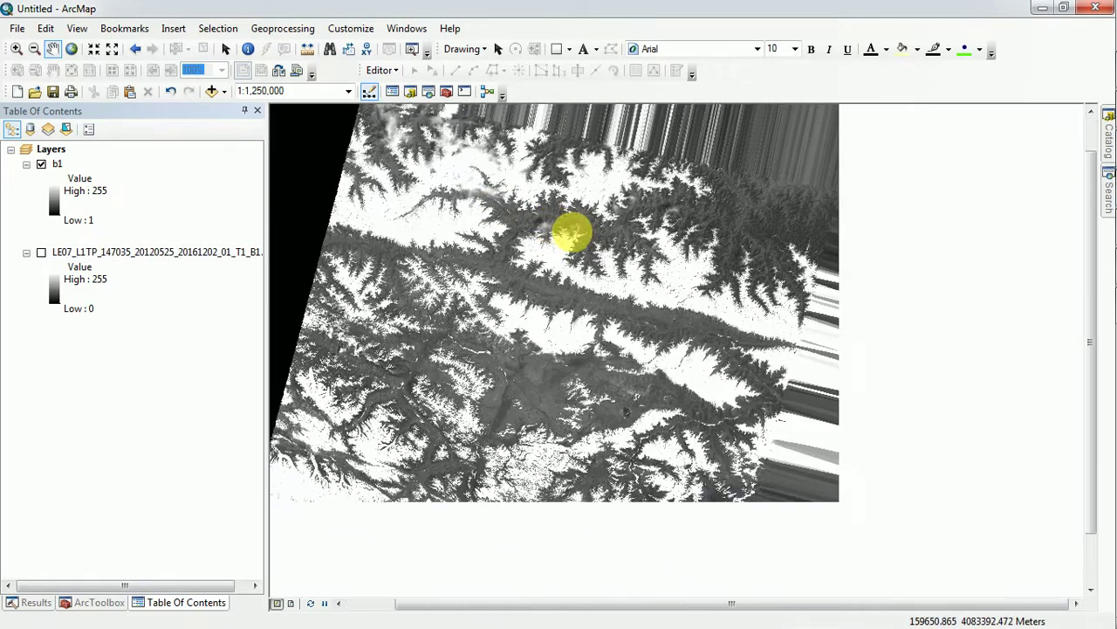
pyautogui.scroll(-3, 792, 319)
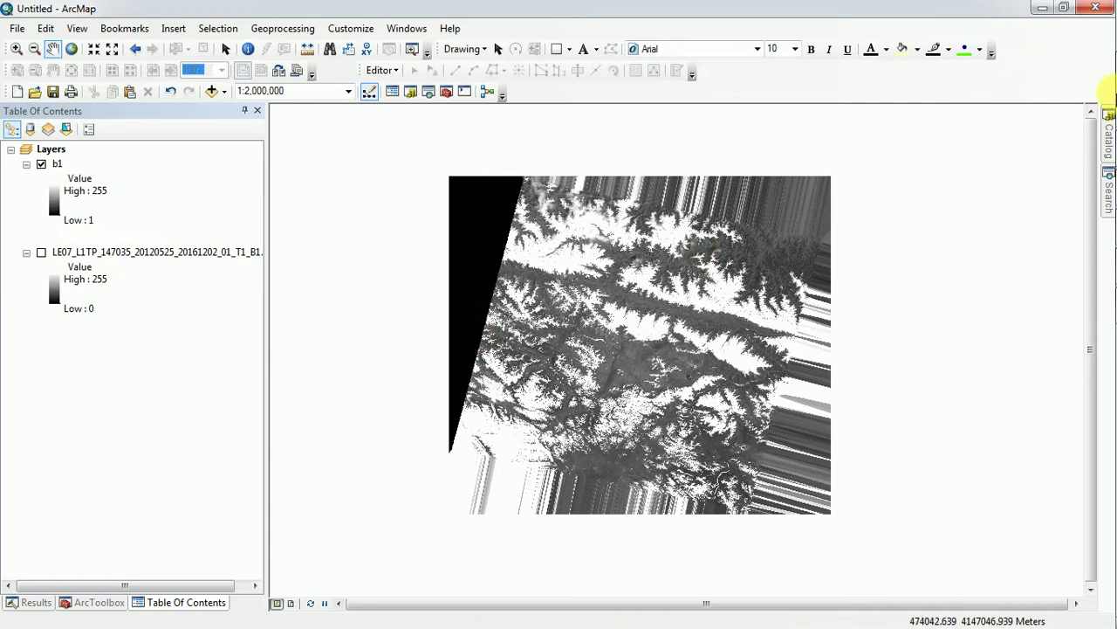
pyautogui.click(1098, 112)
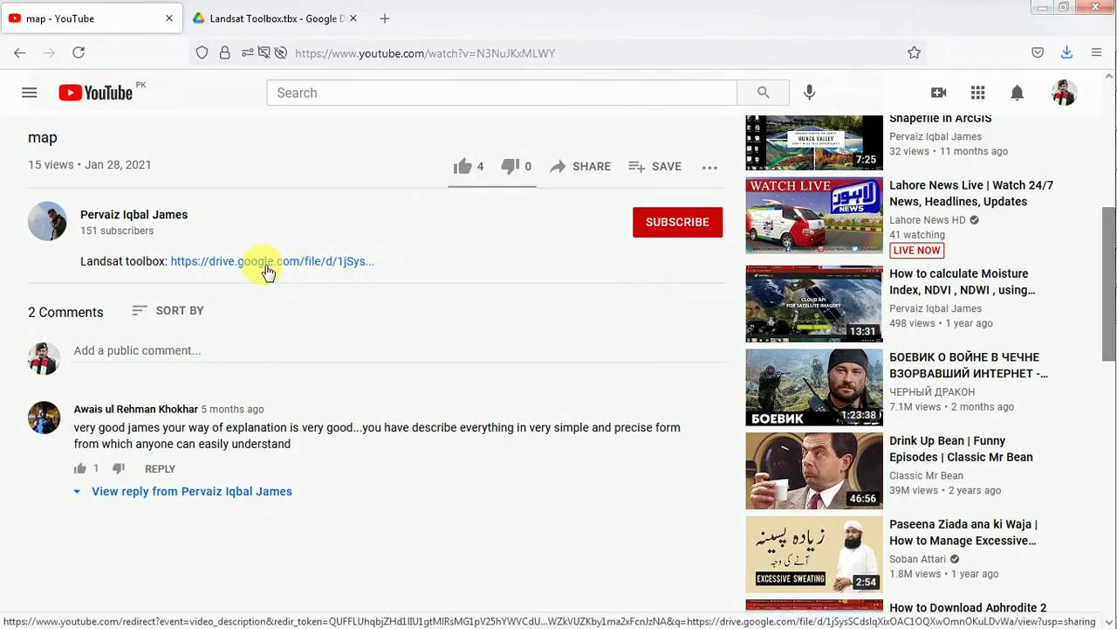
pyautogui.click(1042, 7)
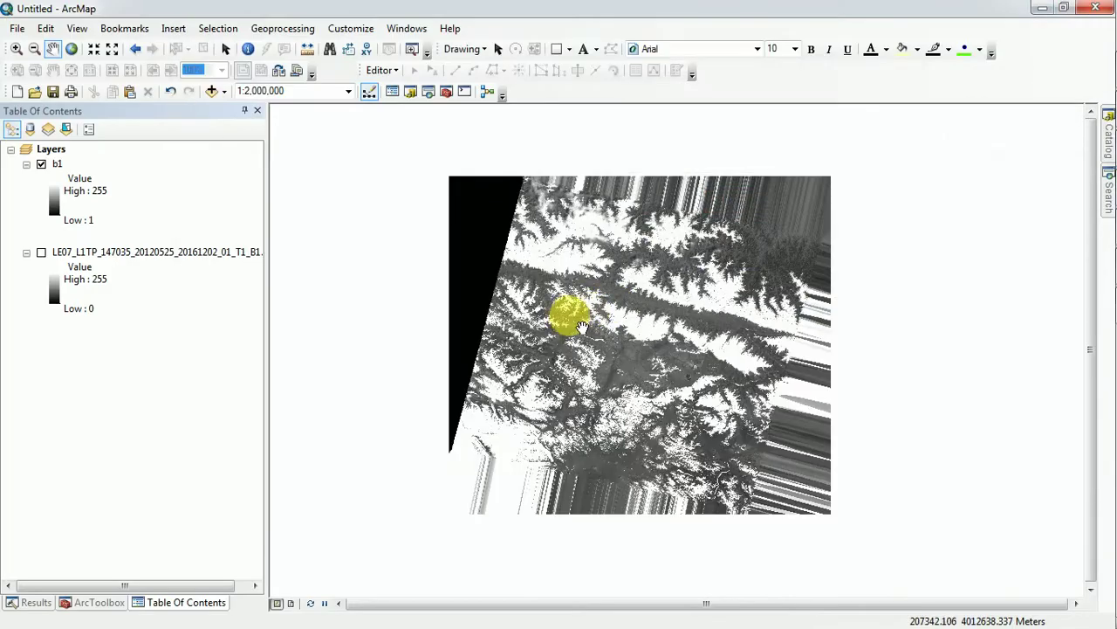